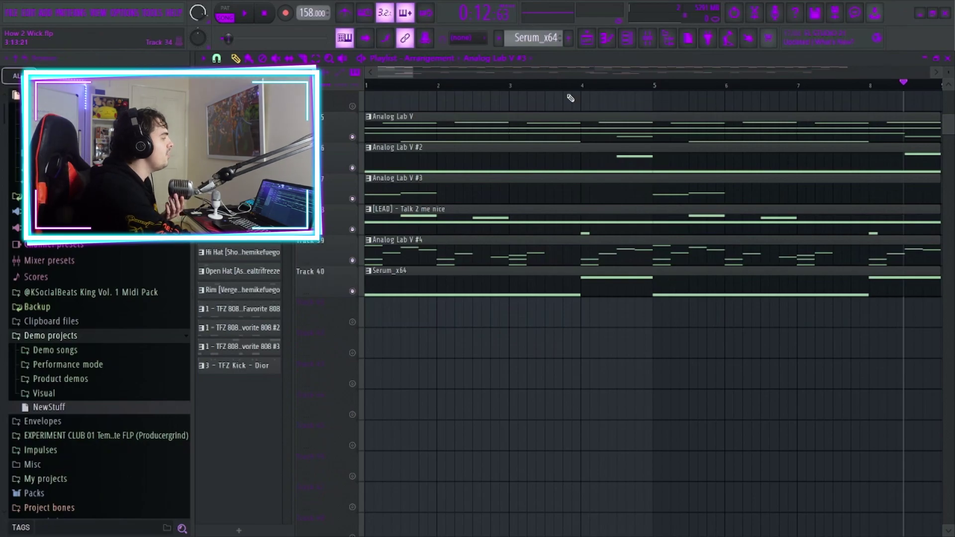
Inspect the Analog Lab V channel's ABANDONEDKEYS preset and open the channel's notes in the piano roll.
click(639, 38)
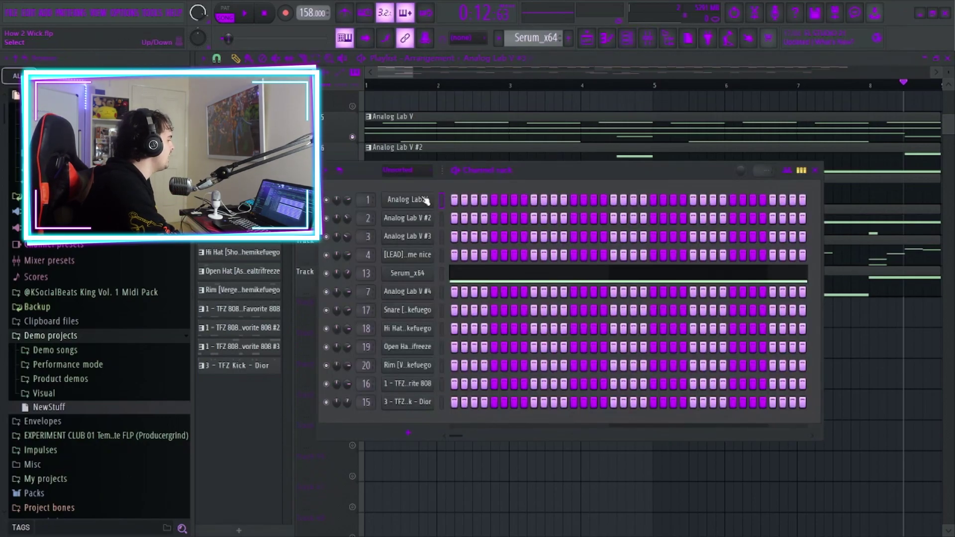
click(410, 203)
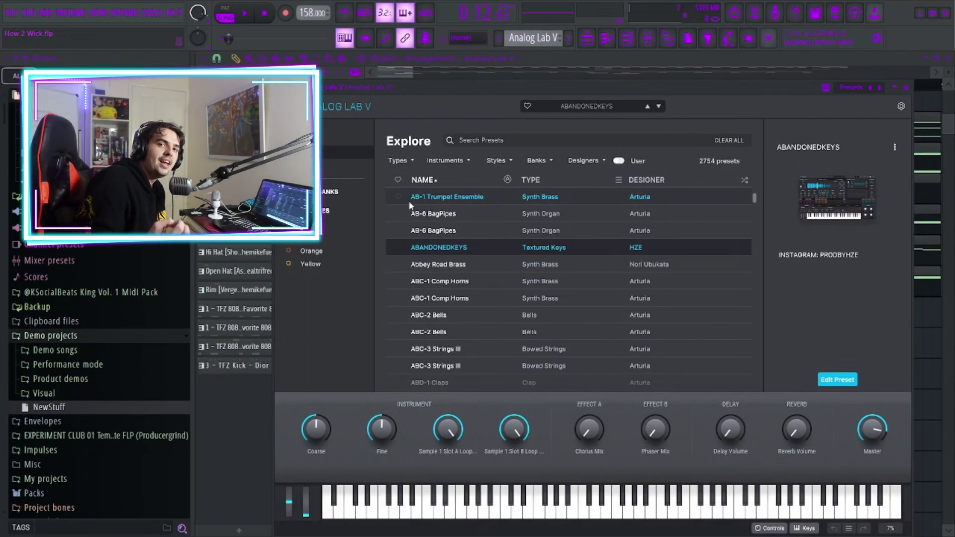
click(906, 87)
click(566, 200)
scroll(566, 201, down, 2)
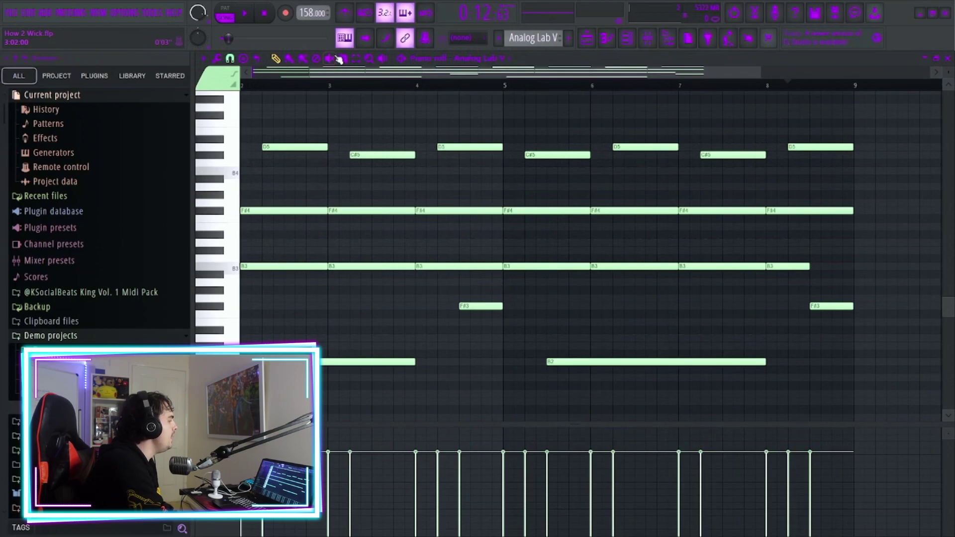
Highlight the repeated F#4 and B3 chord notes bar by bar across the first five bars.
drag(352, 205, 215, 193)
drag(310, 292, 298, 197)
drag(368, 281, 360, 204)
drag(458, 292, 472, 208)
drag(539, 276, 565, 199)
drag(634, 301, 615, 186)
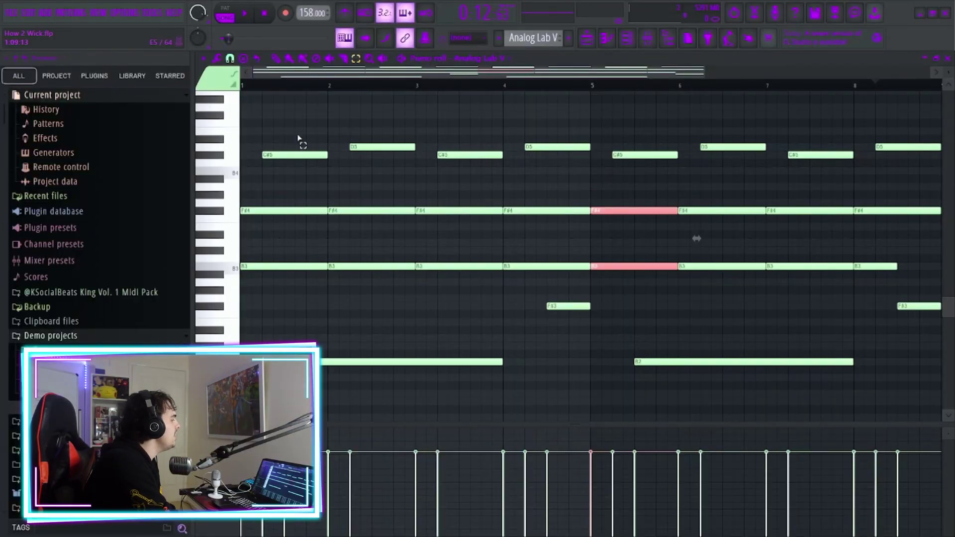
Highlight the alternating C#5 and D5 notes of the top line, with the full eight bars in view.
drag(290, 137, 321, 182)
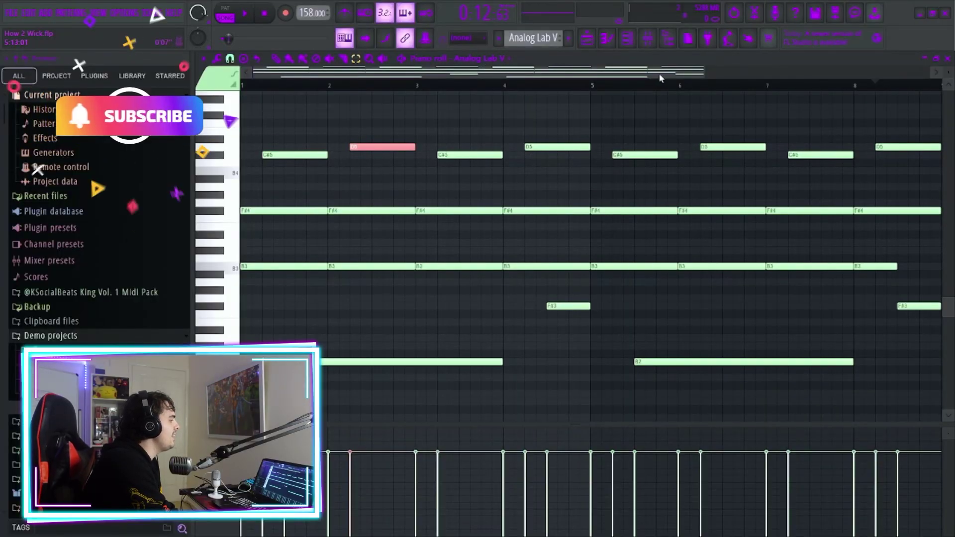
drag(704, 72, 798, 73)
drag(294, 138, 546, 153)
drag(627, 160, 496, 86)
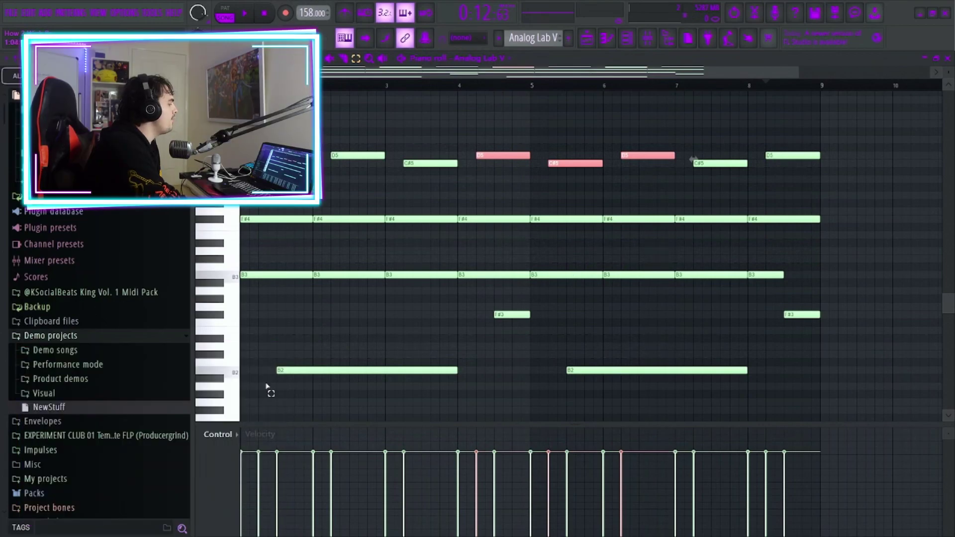
Highlight the long B2 bass notes and the short F#3 notes in turn.
click(259, 371)
drag(342, 339, 436, 388)
click(510, 305)
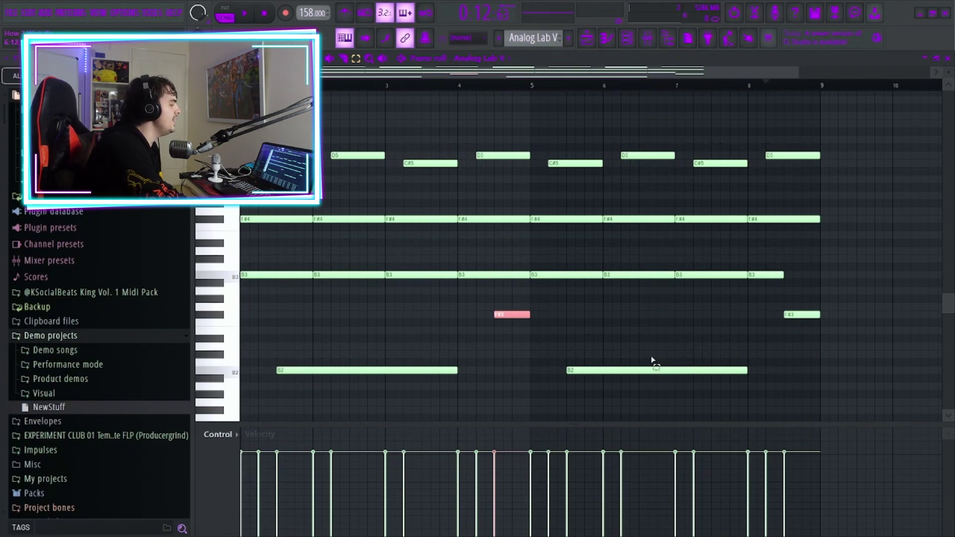
drag(637, 327, 694, 402)
drag(766, 326, 766, 266)
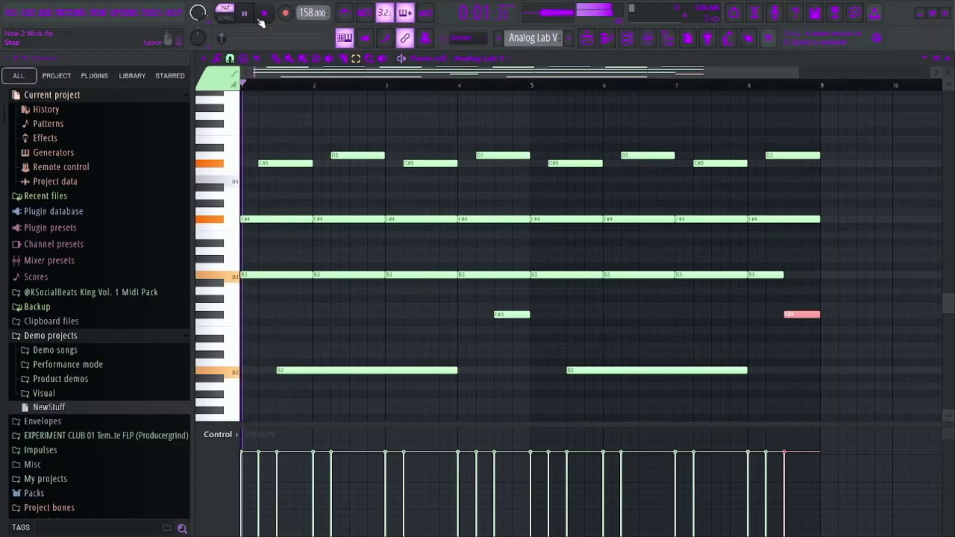
Finish playing back the Analog Lab V pattern and check its mixer track for effects.
key(space)
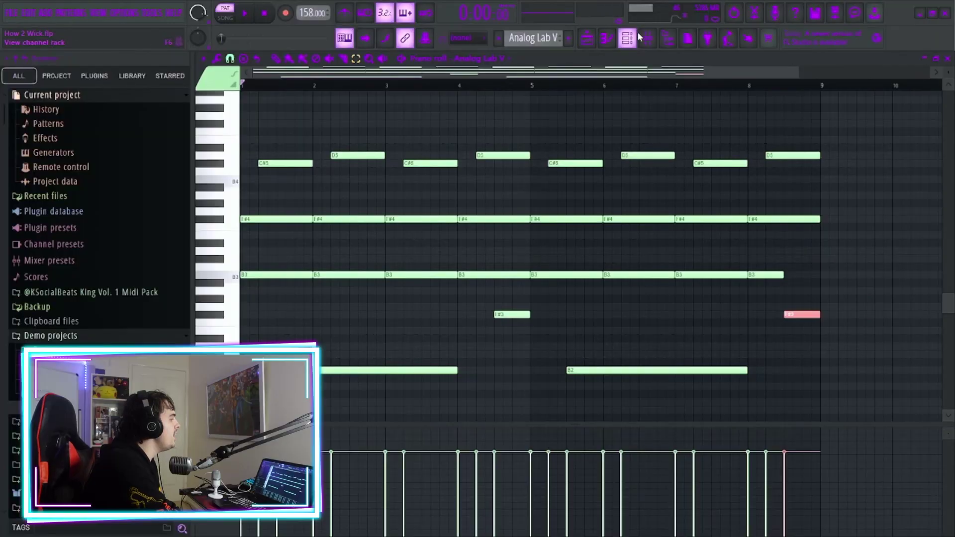
click(647, 38)
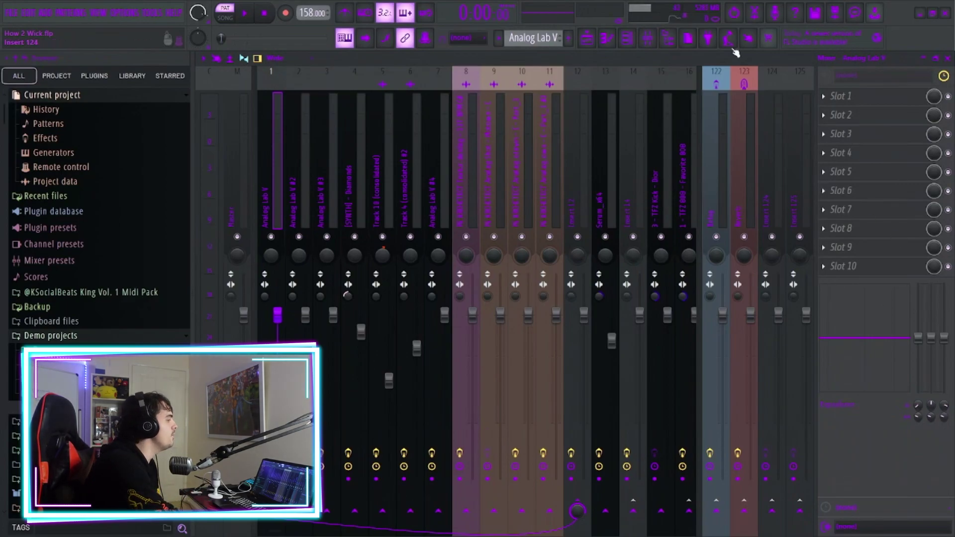
click(587, 46)
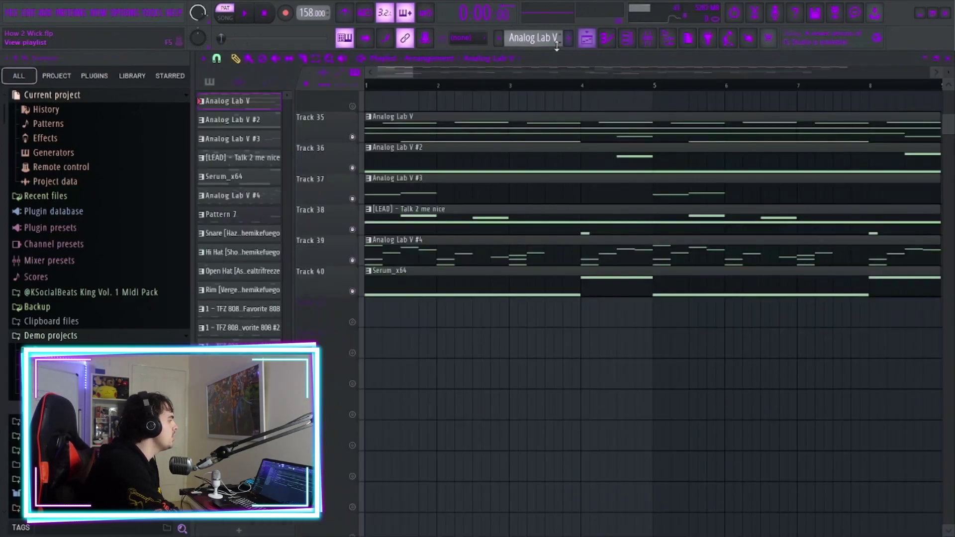
Inspect the Analog Lab V #2 channel's BLACKBIRD preset and display the channel's notes in the piano roll.
click(627, 37)
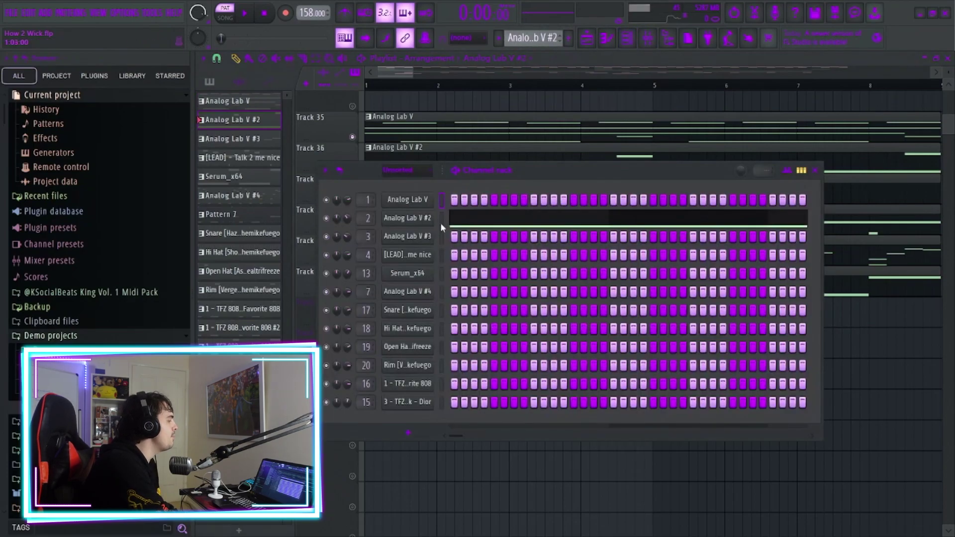
click(427, 219)
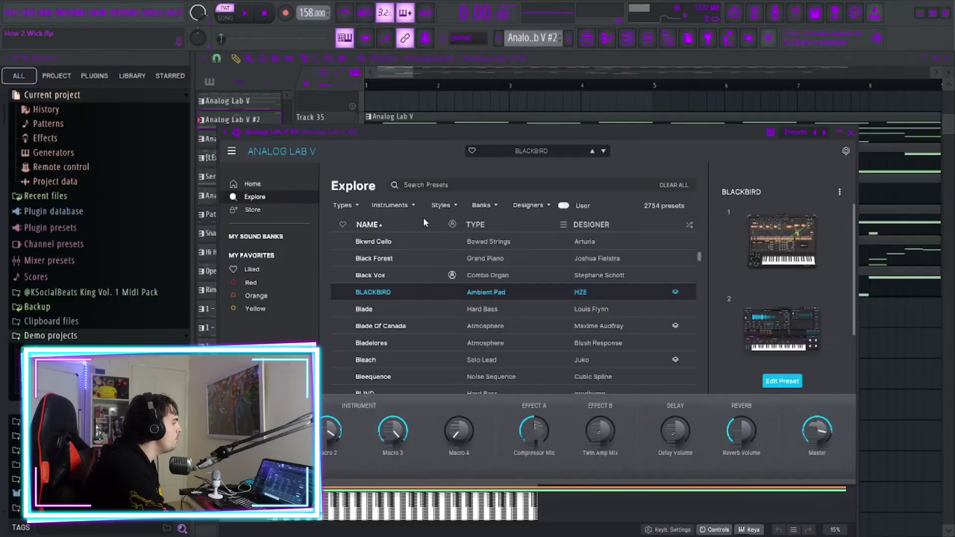
click(851, 131)
key(F7)
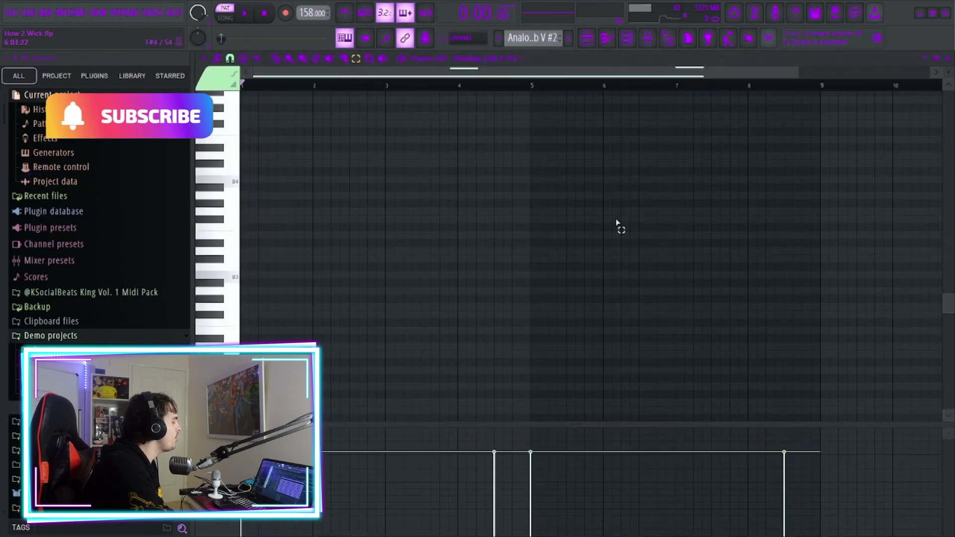
scroll(514, 235, up, 10)
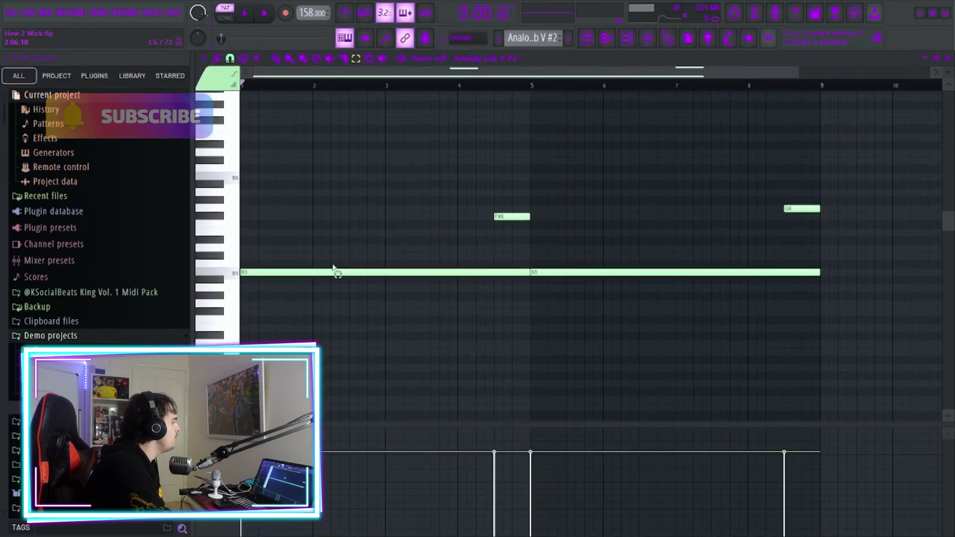
Highlight the long B5 notes and the short F#6 and G6 notes, and play back the Analog Lab V #2 pattern.
drag(264, 262, 333, 333)
drag(566, 231, 672, 374)
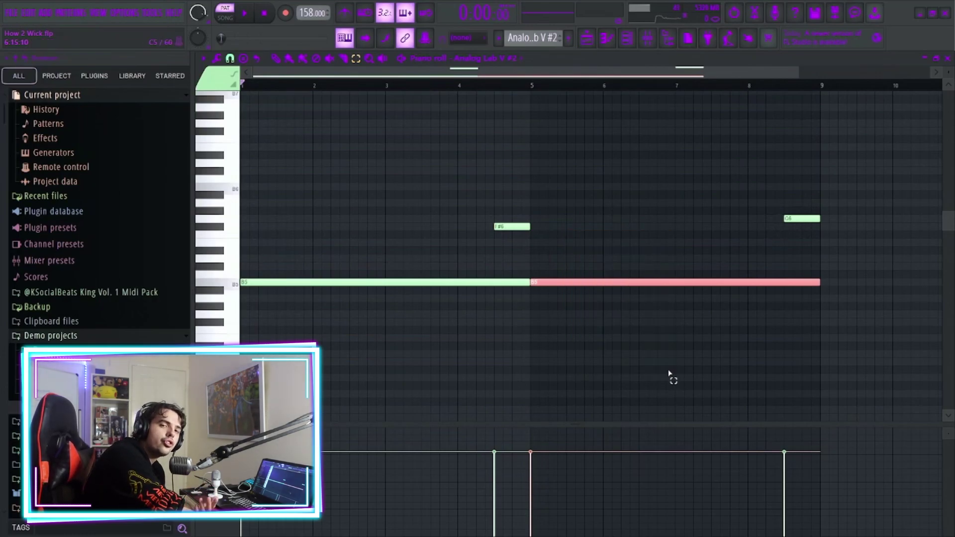
drag(518, 207, 519, 251)
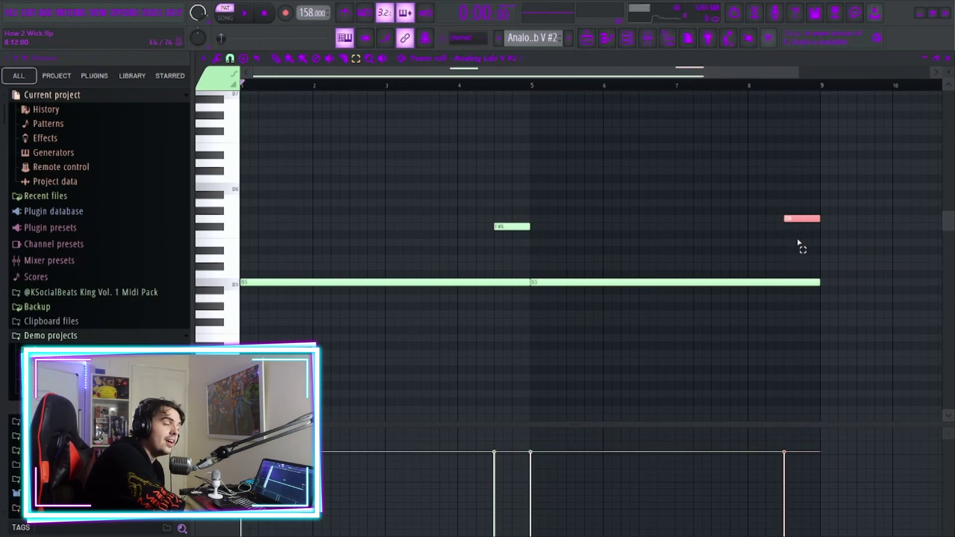
click(246, 13)
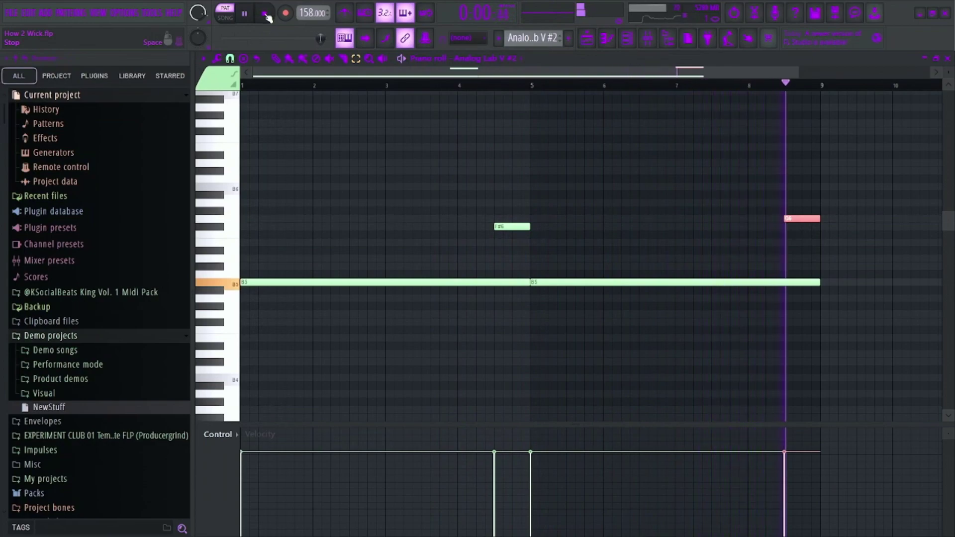
click(266, 16)
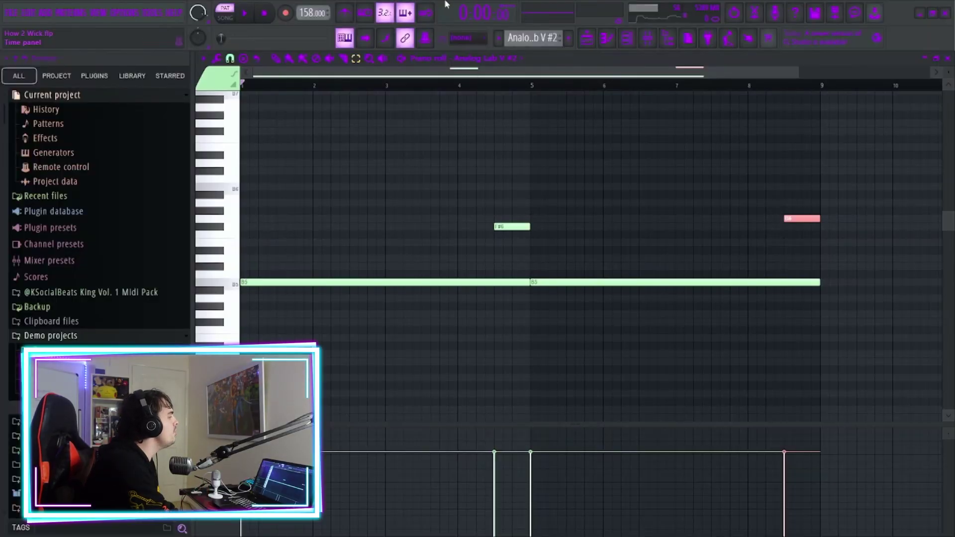
Examine the curves of both Fruity parametric EQ 2 effects on the Analog Lab V #2 mixer track.
click(650, 41)
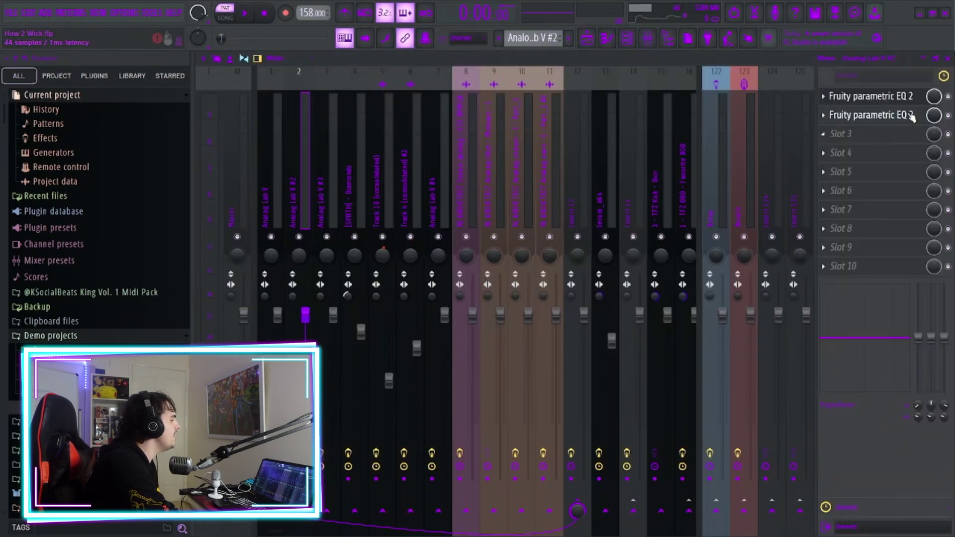
click(888, 97)
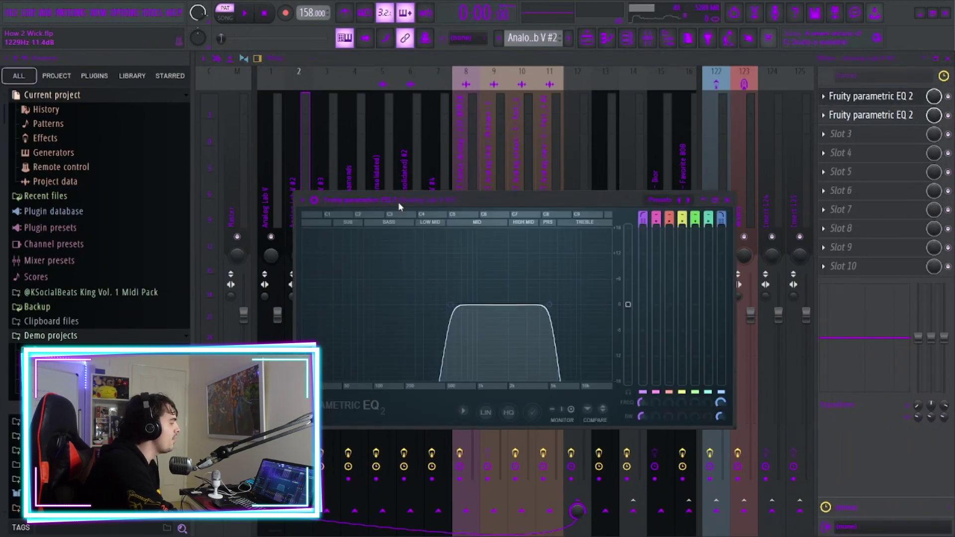
click(727, 200)
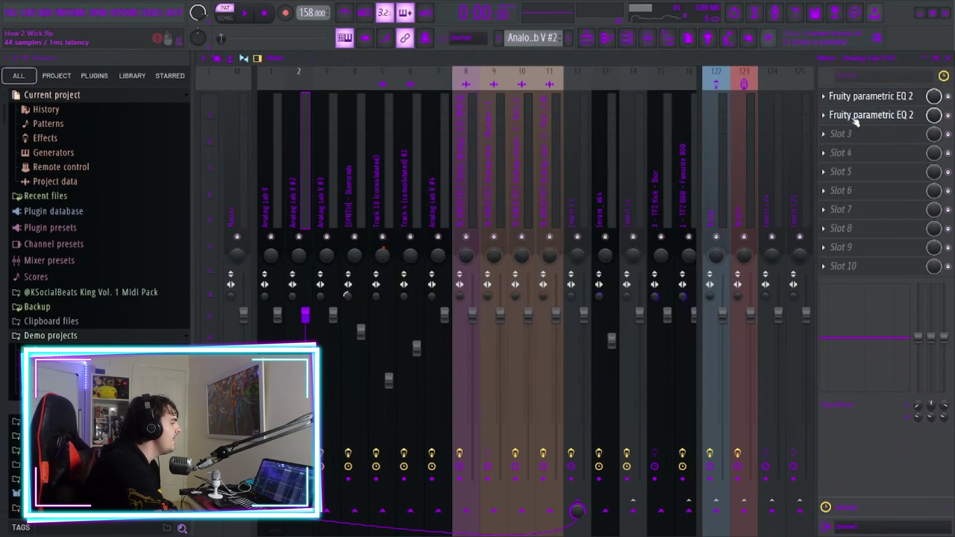
click(856, 118)
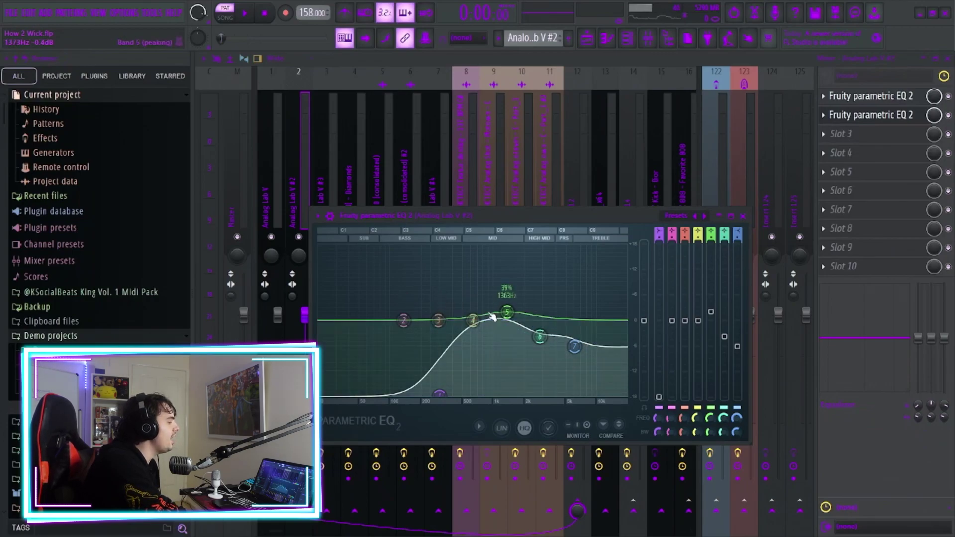
click(743, 216)
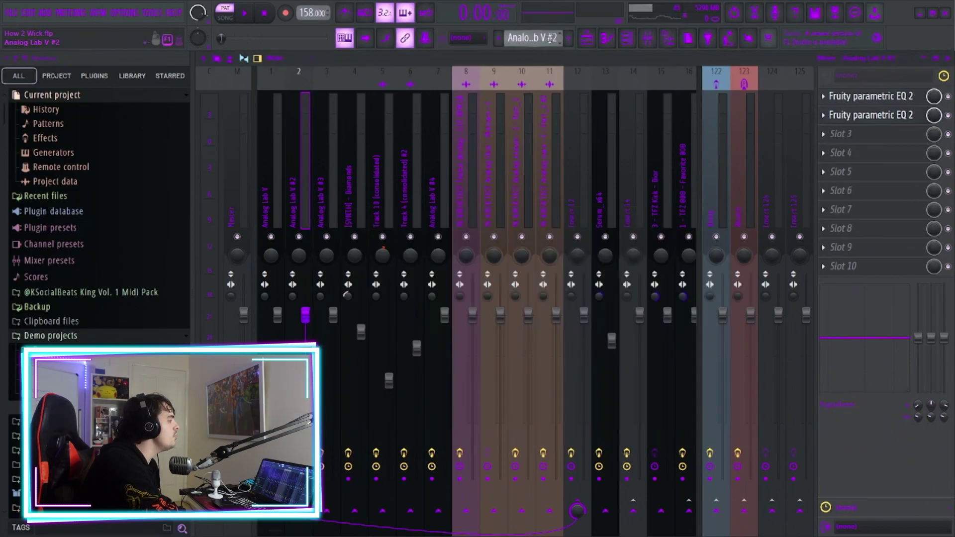
Inspect the Analog Lab V #3 channel's DEATHCHOIR preset and open the channel's notes in the piano roll.
click(626, 38)
click(412, 240)
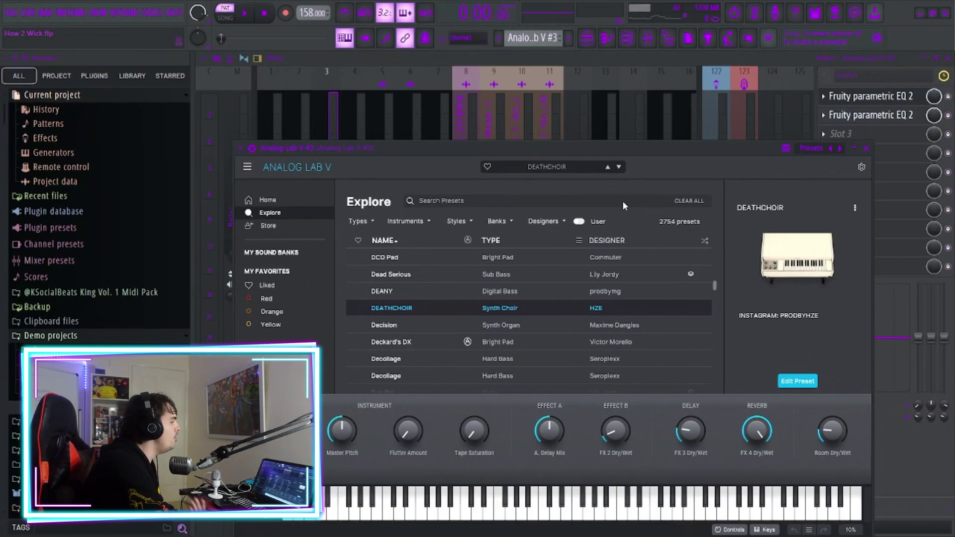
click(866, 149)
click(640, 240)
Select bars 1 through 8 of the Analog Lab V #3 pattern and play it back.
scroll(586, 244, down, 8)
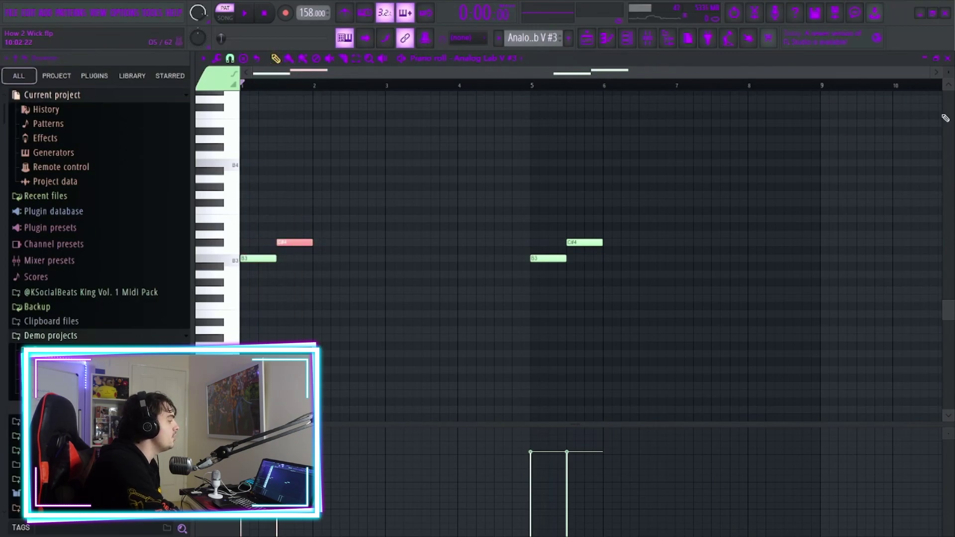
drag(824, 89, 134, 97)
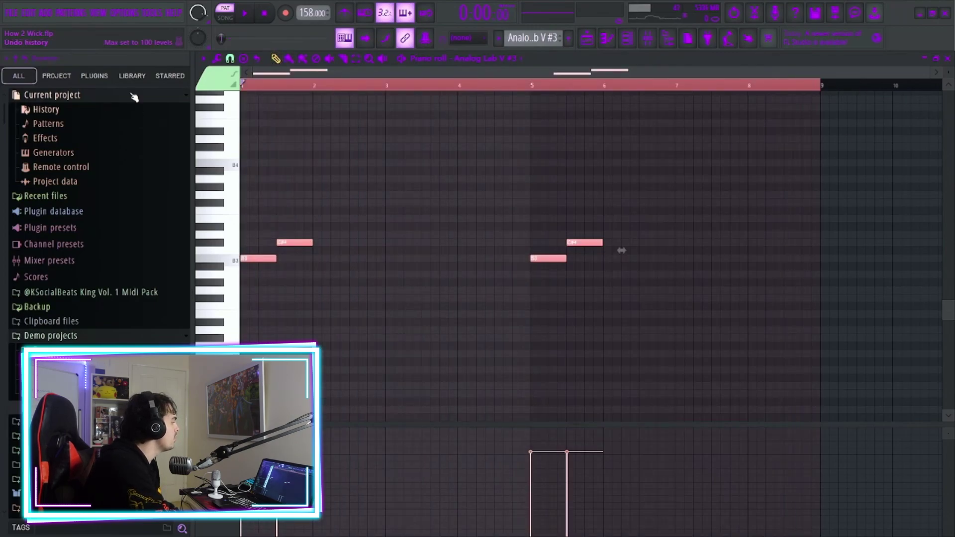
click(246, 15)
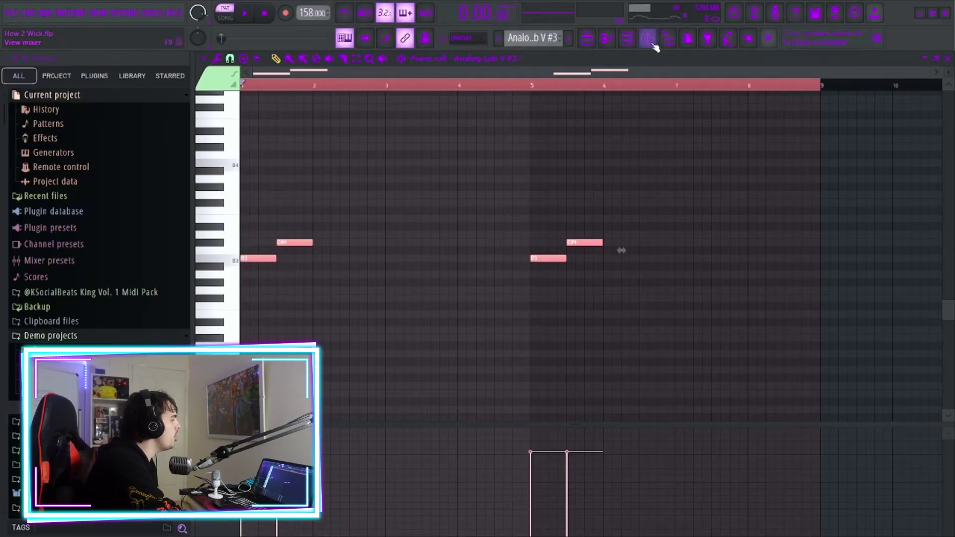
Examine both Fruity parametric EQ 2 effects on the Analog Lab V #3 mixer track.
click(646, 37)
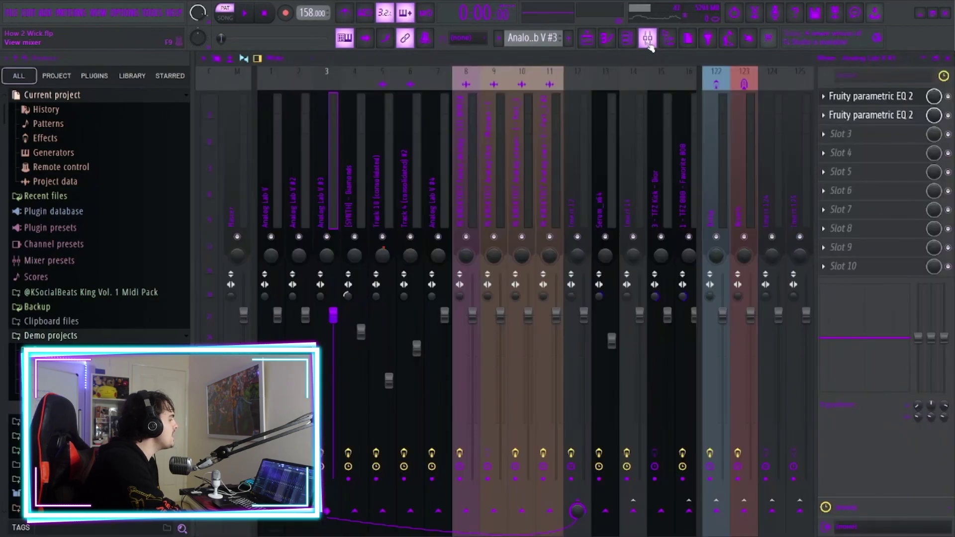
click(864, 101)
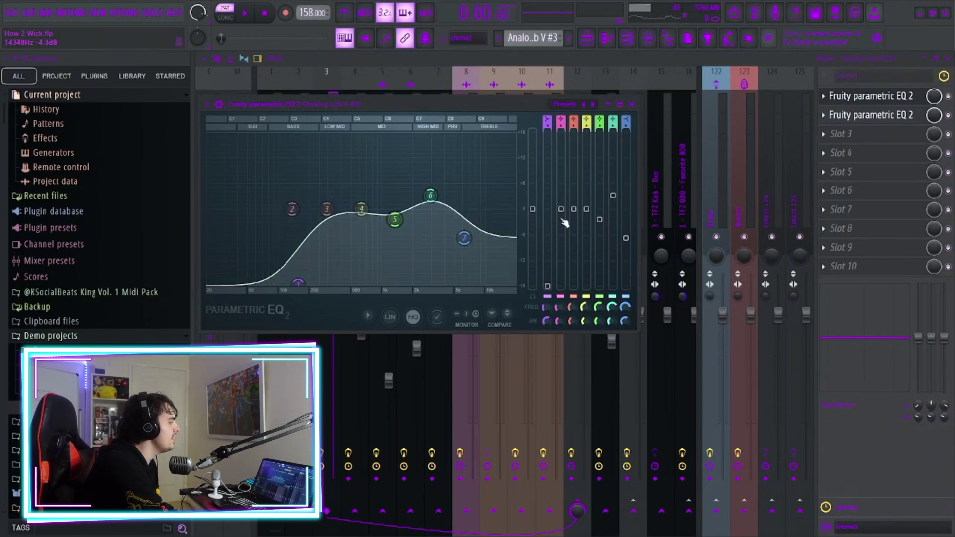
click(871, 115)
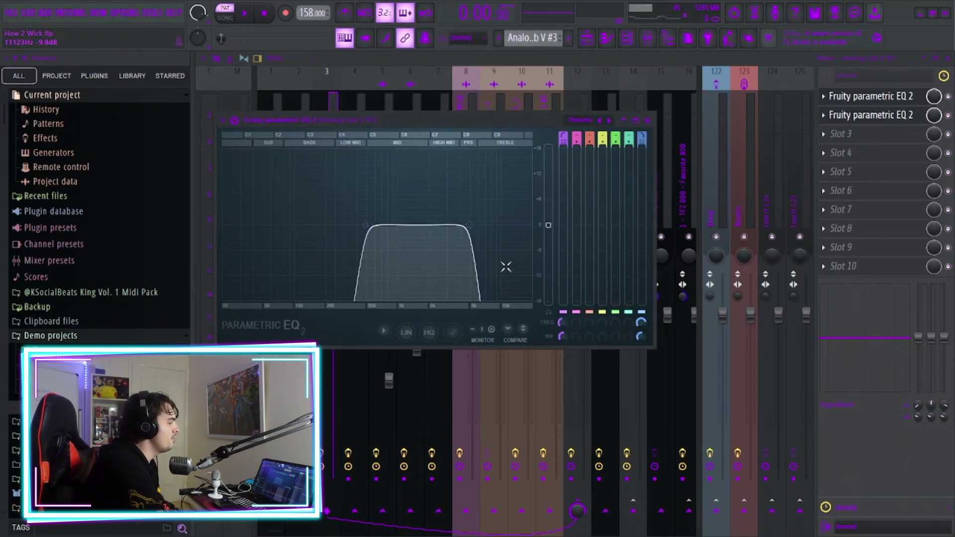
click(648, 121)
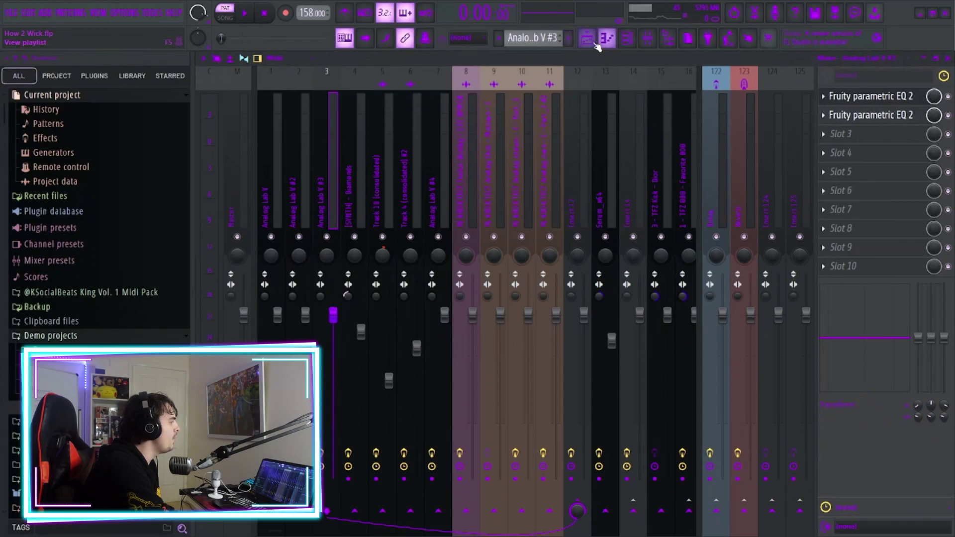
Switch to the [LEAD] – Talk 2 me nice pattern, view its channel settings and open its notes in the piano roll.
scroll(540, 38, down, 1)
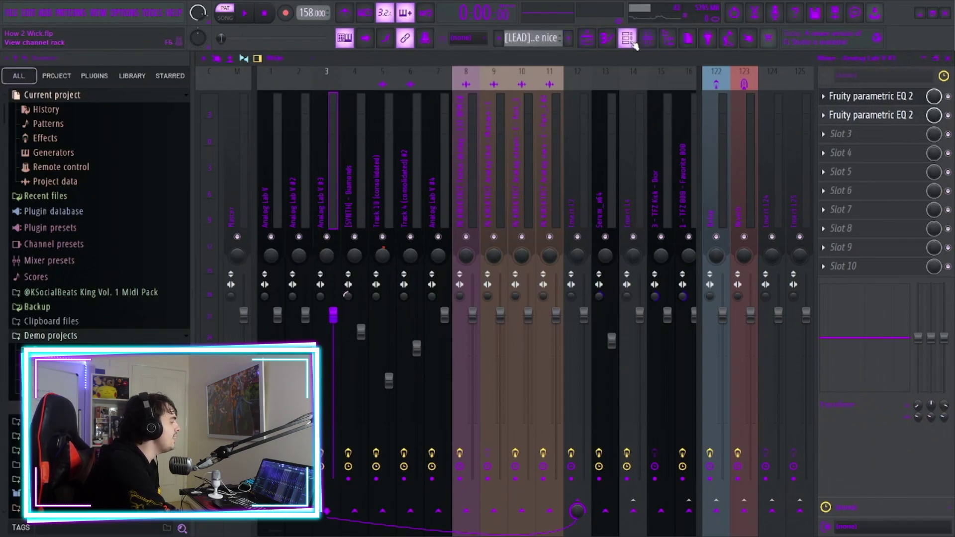
click(628, 37)
click(413, 254)
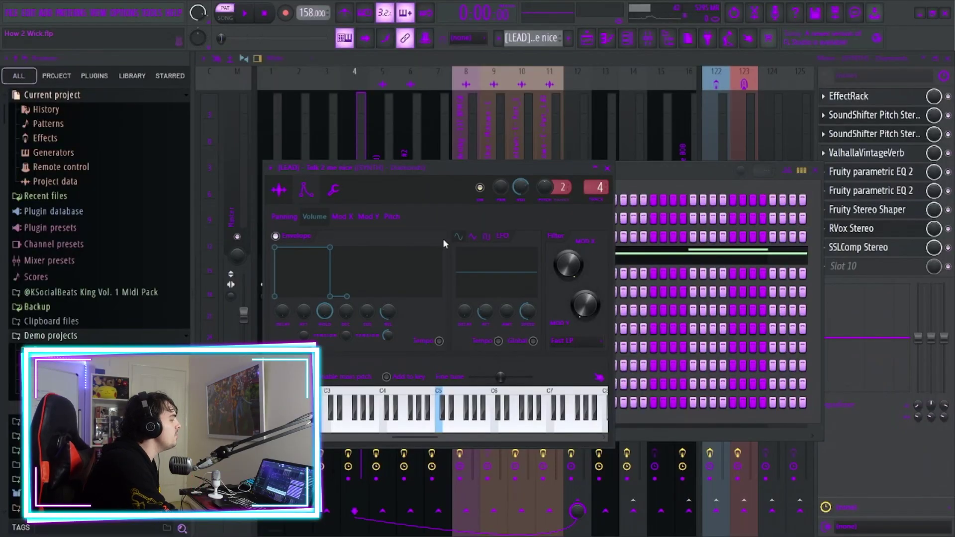
click(658, 254)
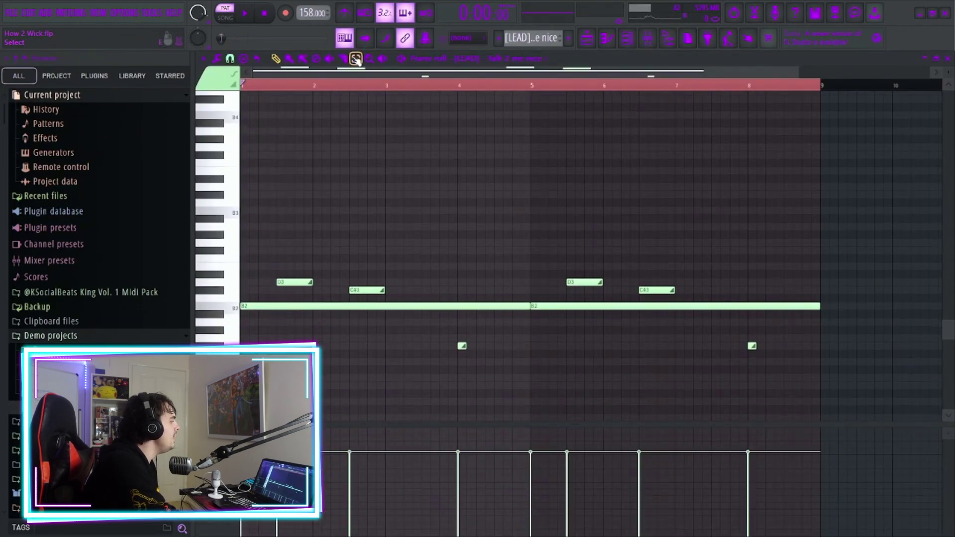
Highlight the long B2 notes, the D3 and C#3 notes, and the short note at bar 4 in turn.
drag(345, 302, 708, 312)
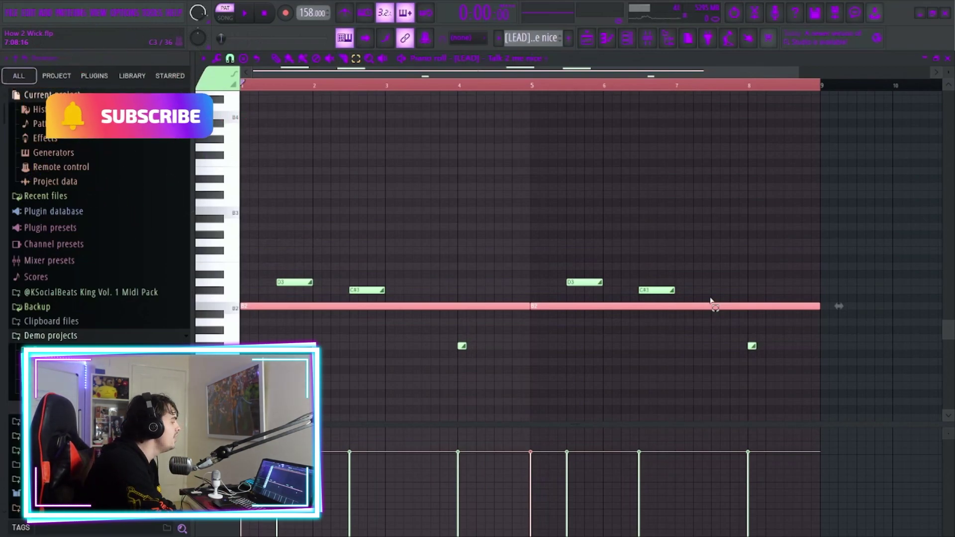
drag(273, 262, 359, 293)
scroll(494, 108, up, 3)
scroll(494, 108, up, 1)
drag(729, 336, 747, 368)
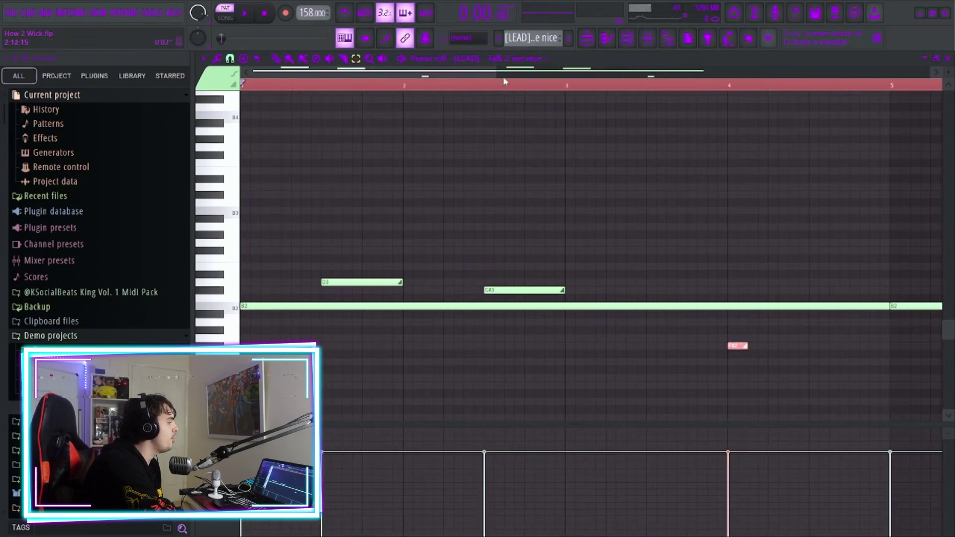
Clear the note selection and play back the [LEAD] – Talk 2 me nice pattern.
scroll(746, 94, down, 4)
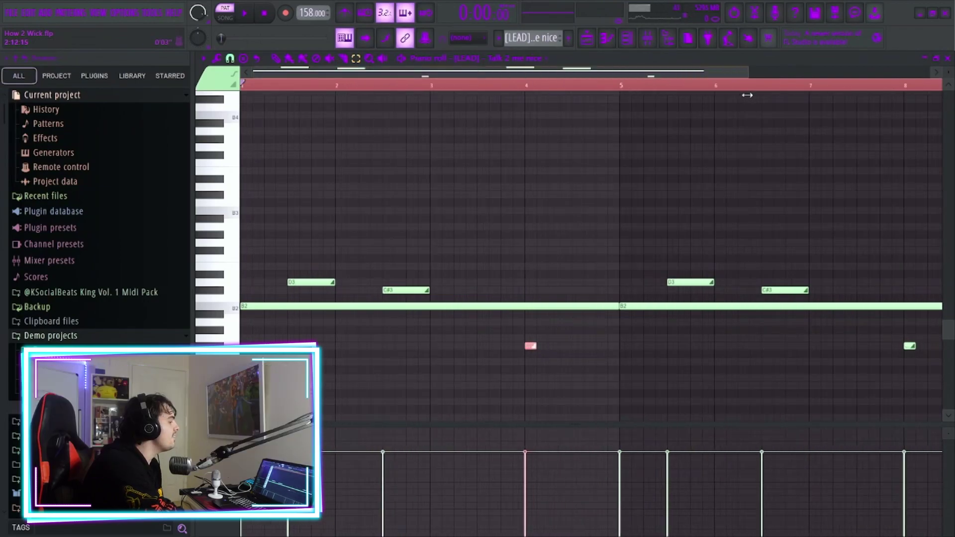
click(792, 234)
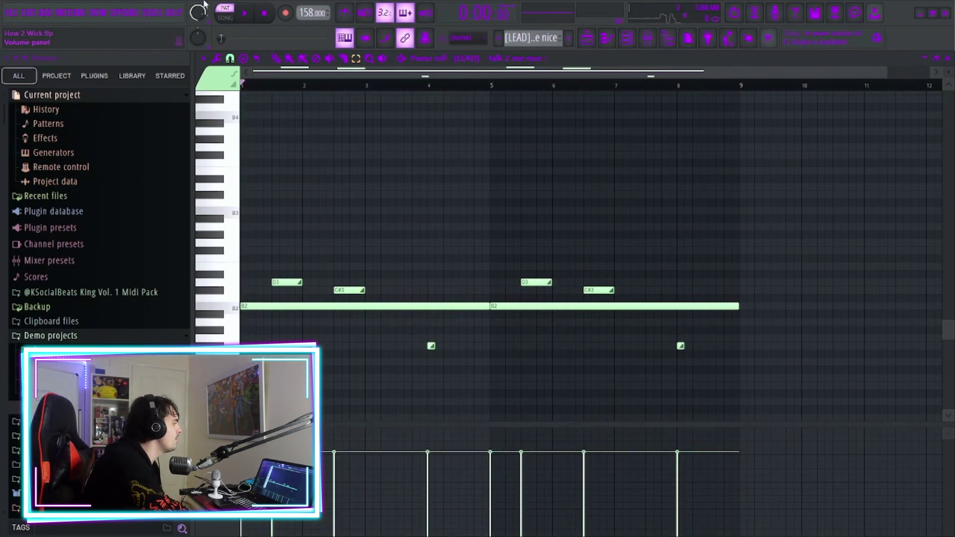
click(244, 14)
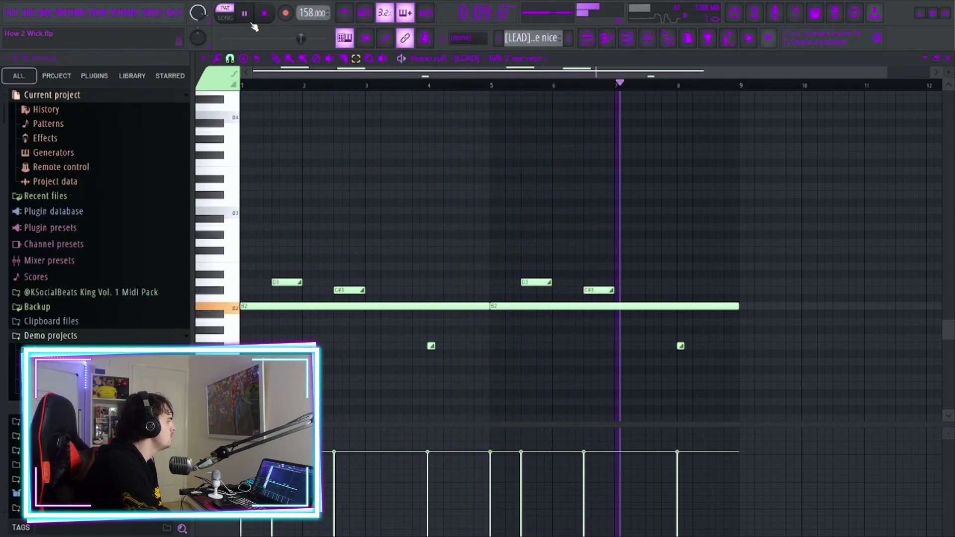
click(264, 14)
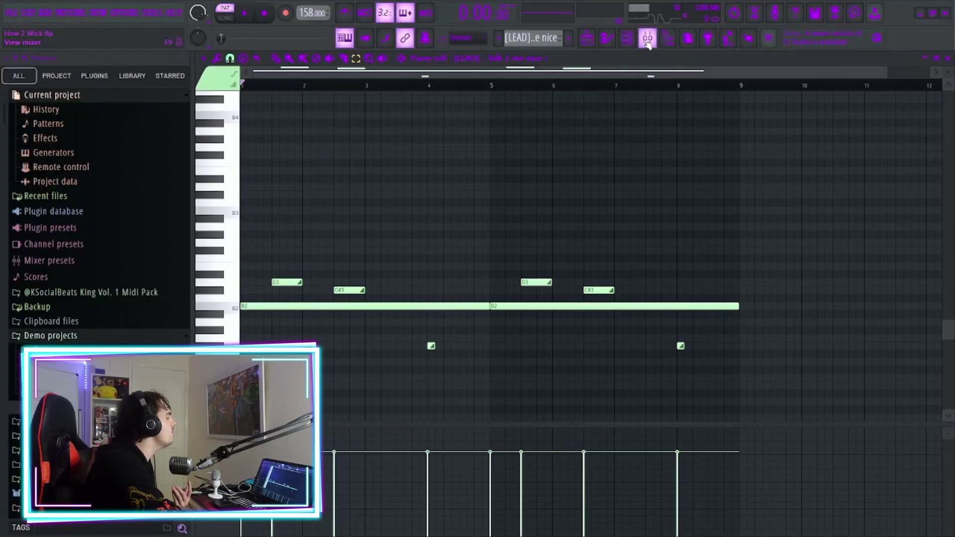
Examine the EffectRack and both SoundShifter Pitch effects on the lead's mixer track.
click(647, 40)
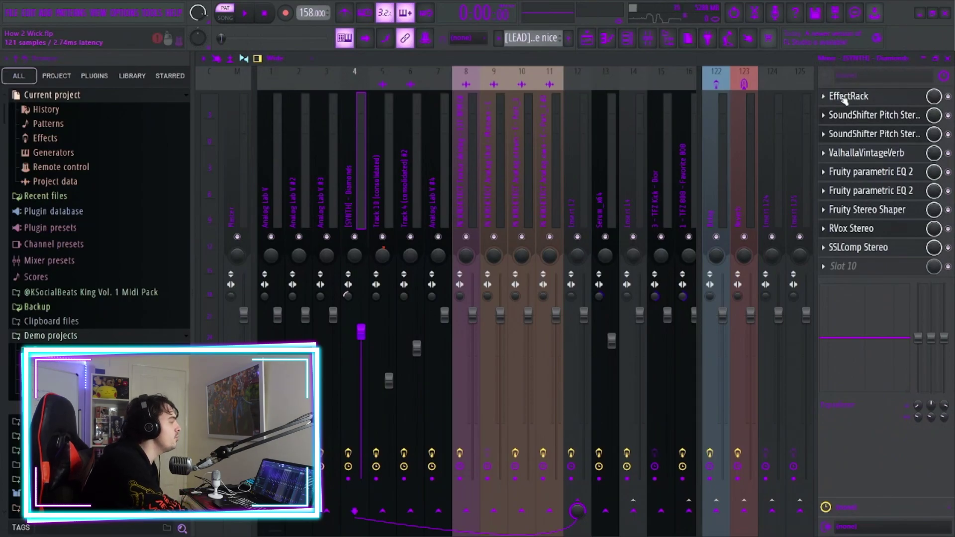
click(864, 96)
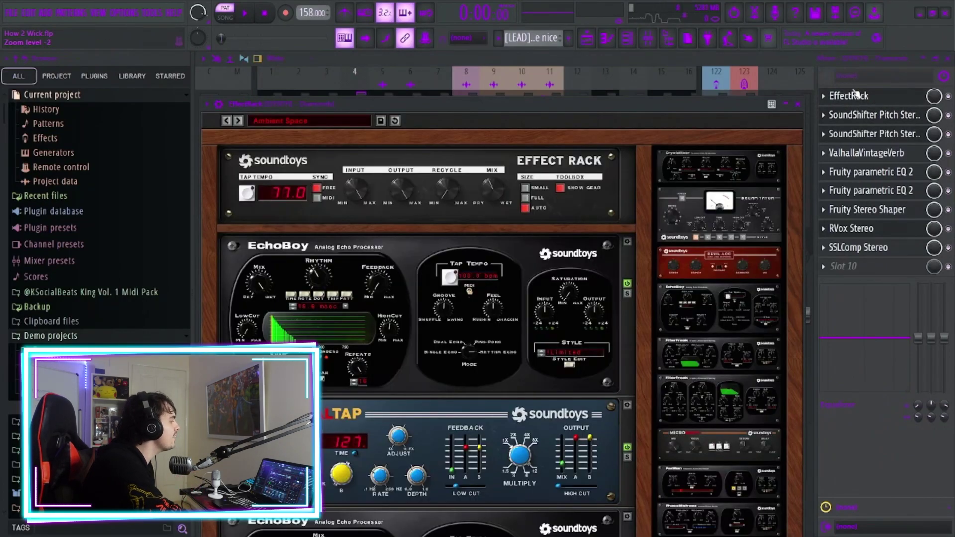
click(798, 105)
click(845, 120)
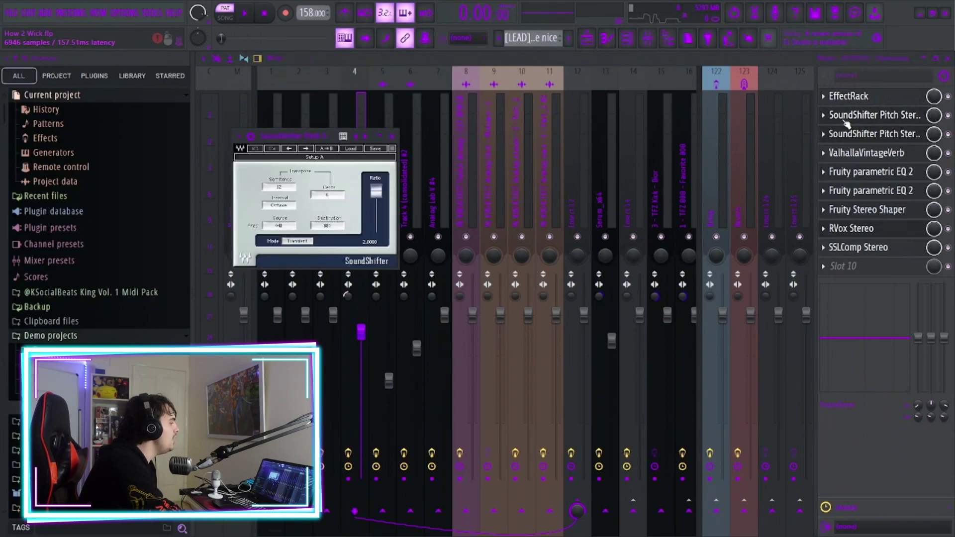
click(856, 135)
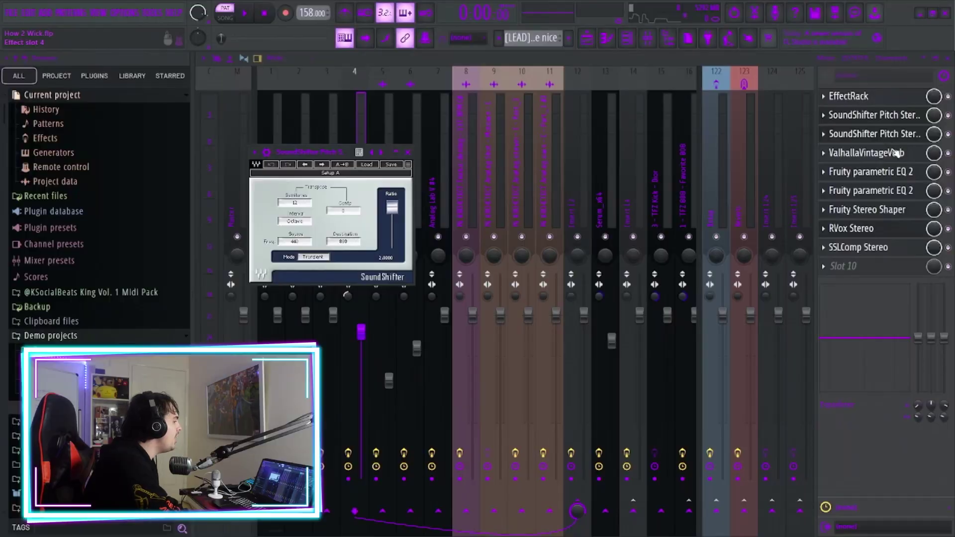
Examine the ValhallaVintageVerb and both Fruity parametric EQ 2 effects on the lead's mixer track.
click(894, 152)
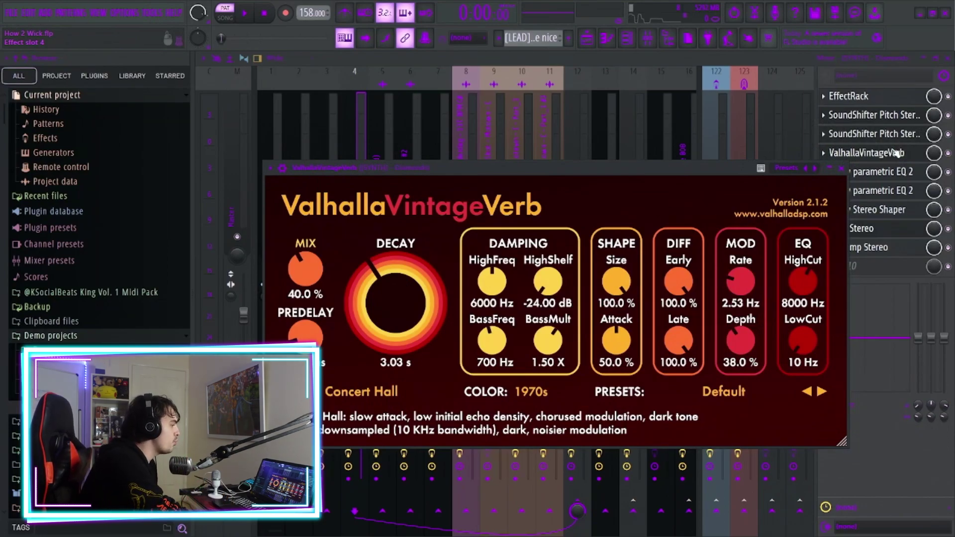
click(841, 168)
click(852, 171)
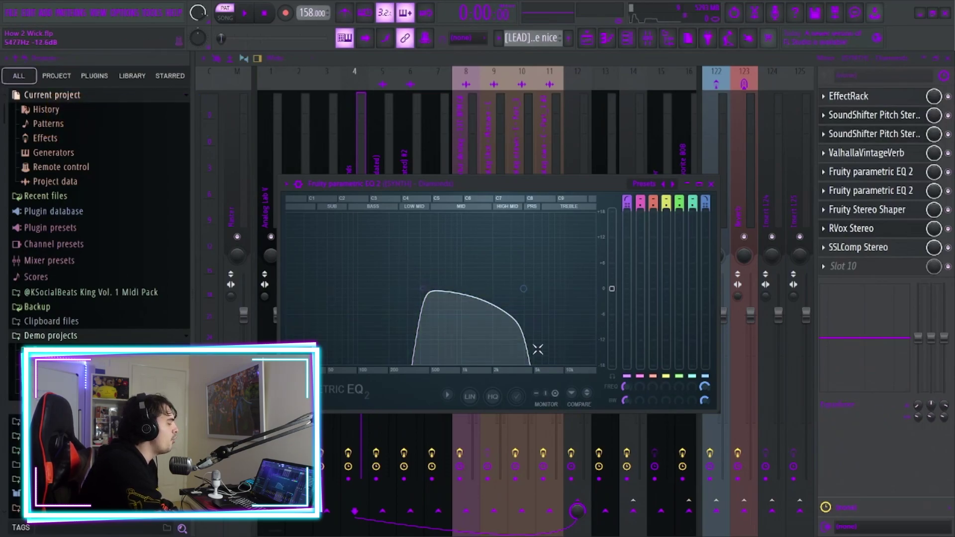
click(711, 184)
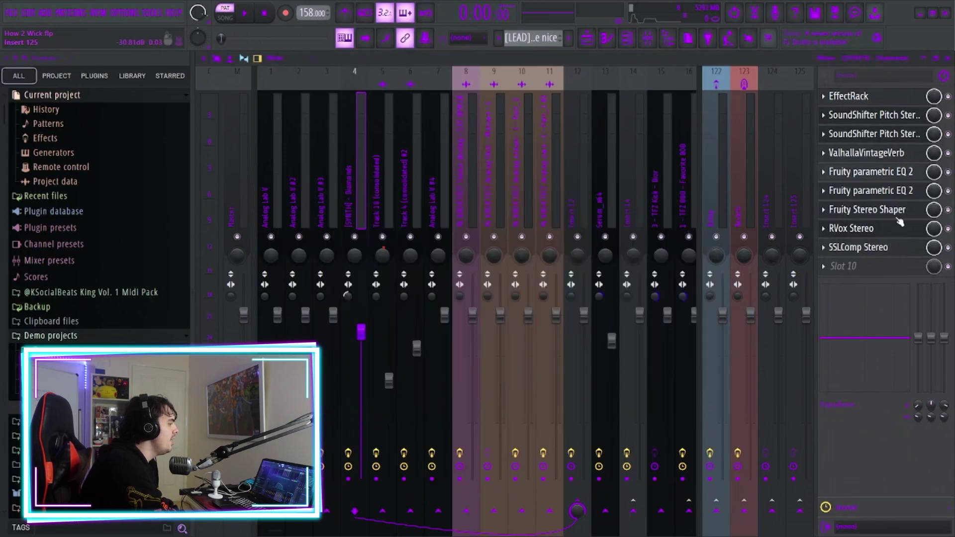
click(865, 192)
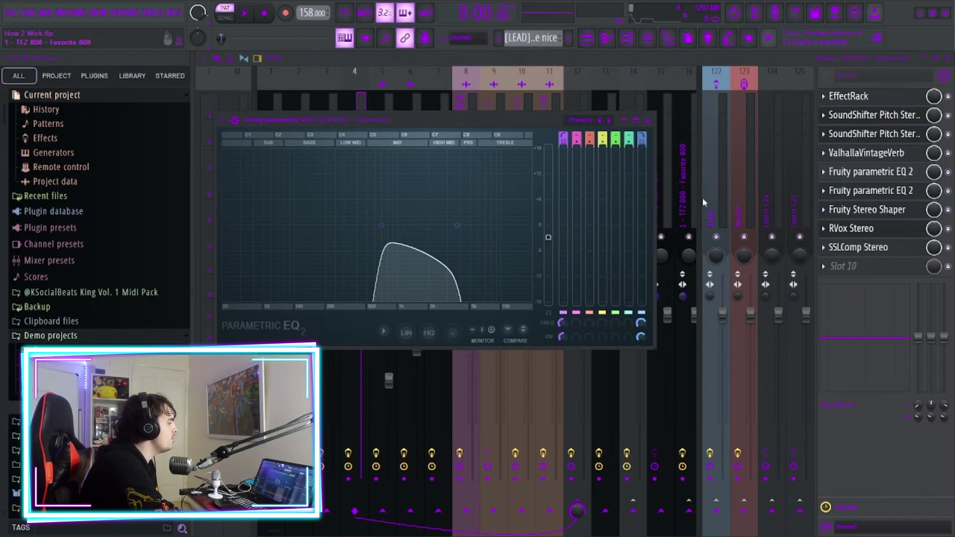
Examine the Fruity Stereo Shaper, RVox Stereo and SSLComp Stereo effects on the lead's mixer track.
click(861, 211)
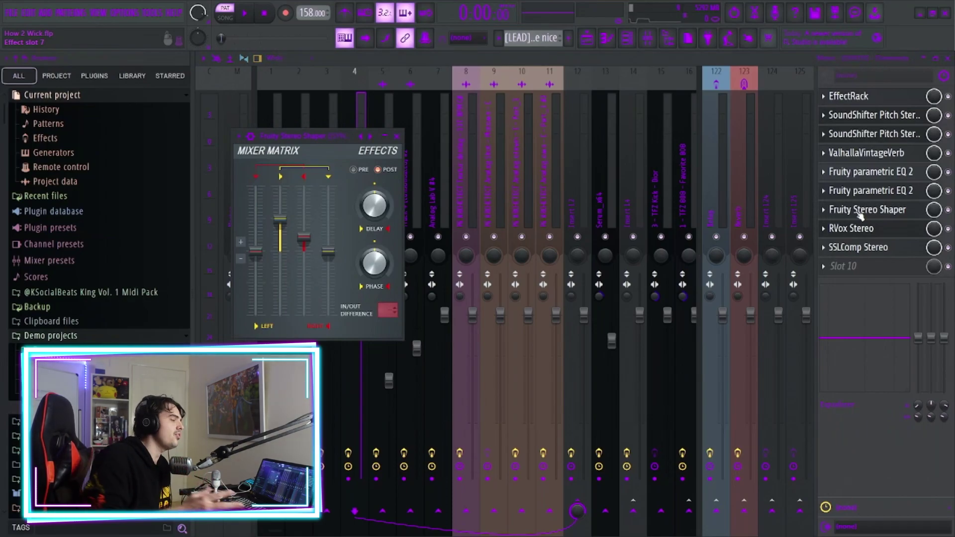
click(858, 228)
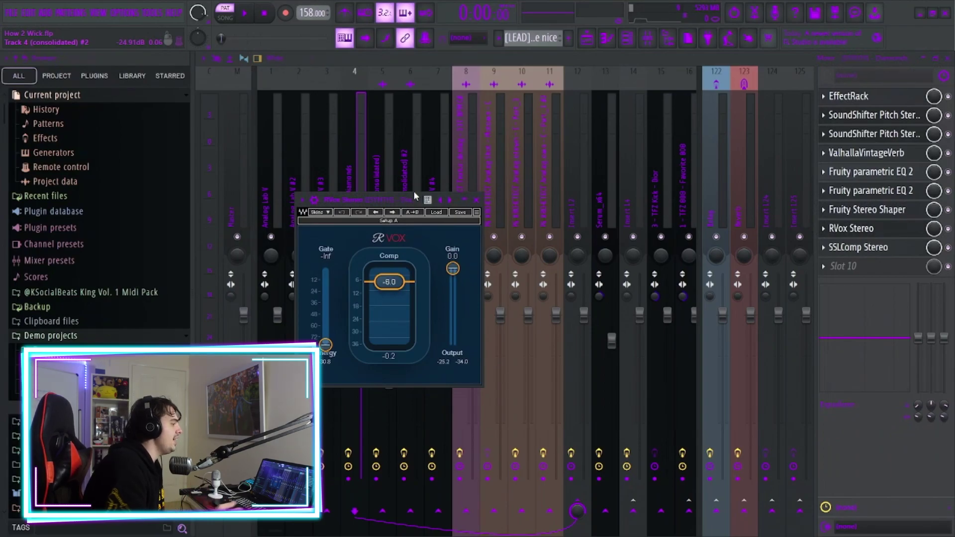
click(869, 249)
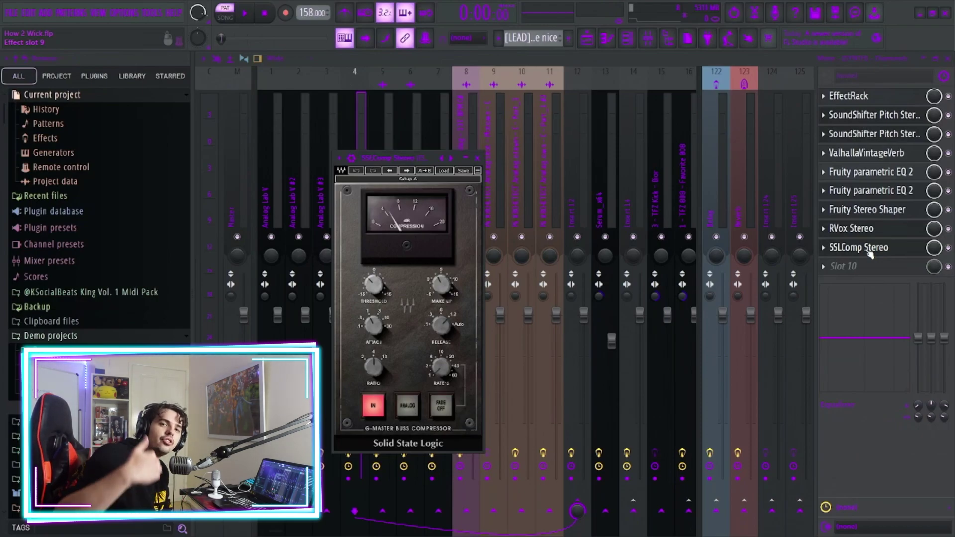
Switch to the Serum_x64 pattern, view its analog Mafia Bass preset and open its notes in the piano roll.
click(588, 40)
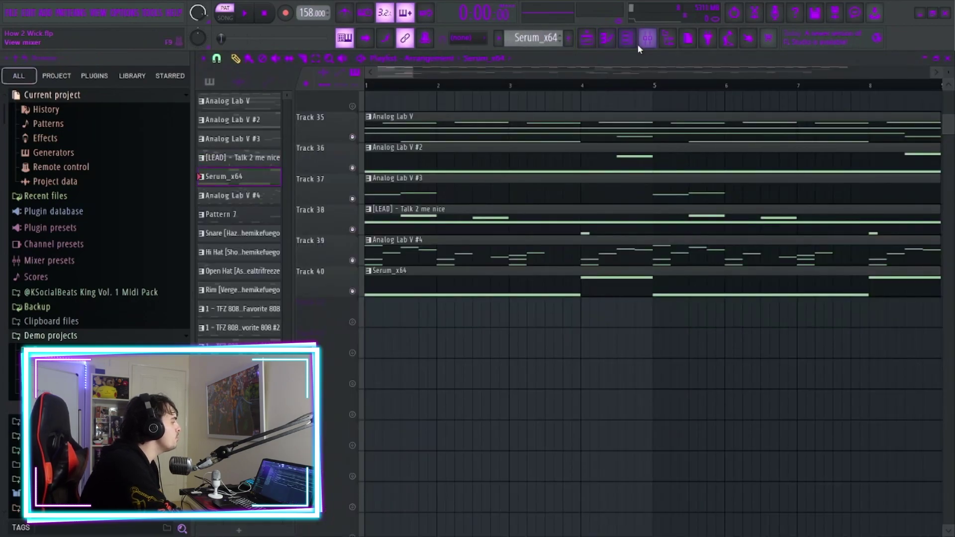
click(645, 43)
click(414, 275)
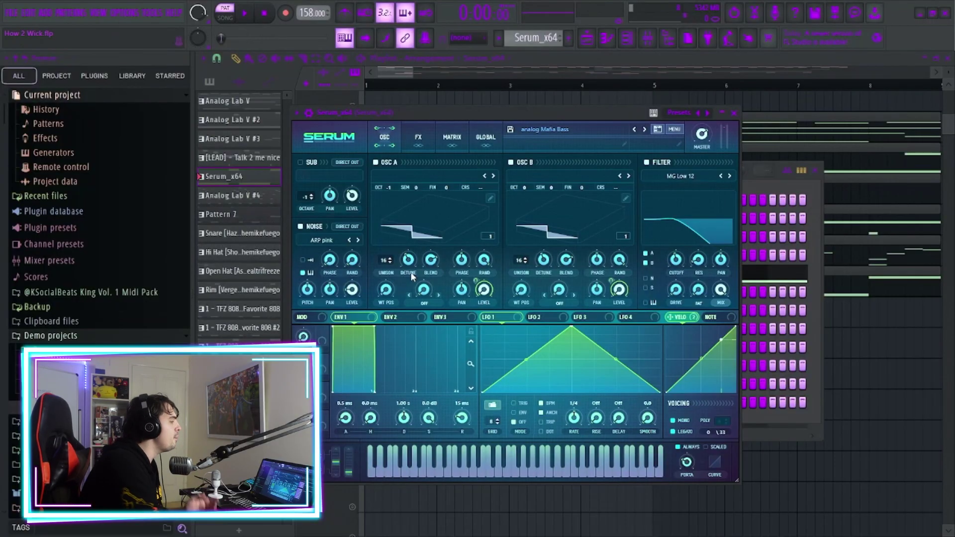
click(734, 114)
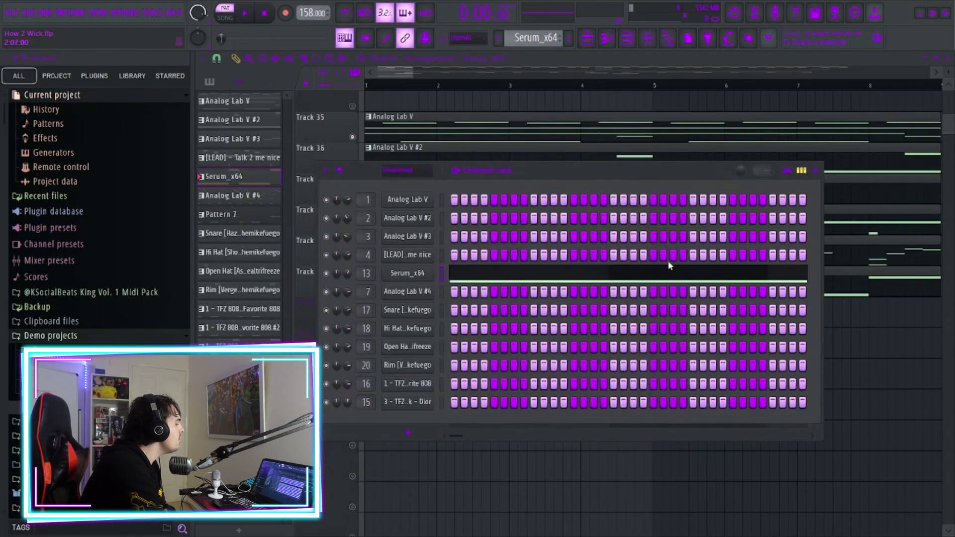
key(F7)
scroll(672, 278, down, 3)
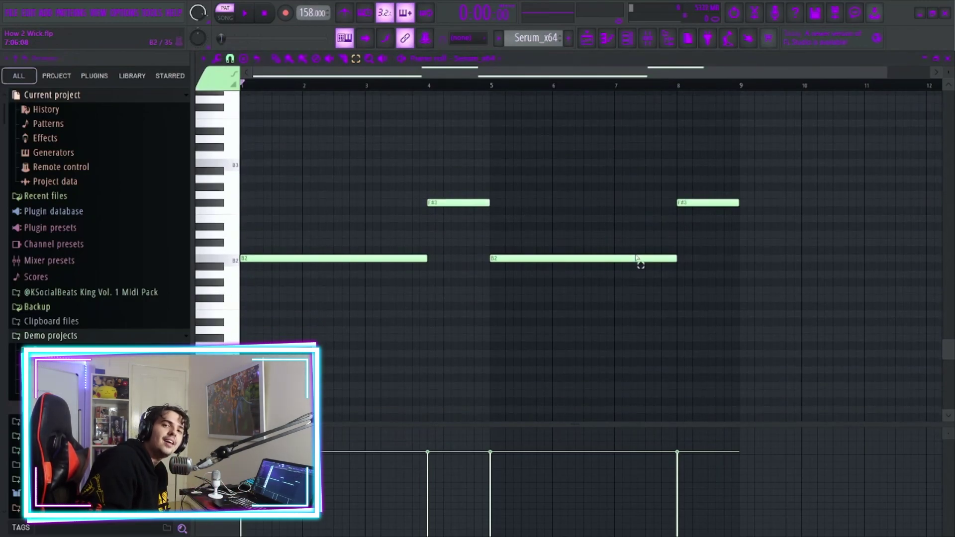
Highlight the B2 and F#3 notes across bars 1 to 4 of the Serum_x64 pattern.
drag(293, 236, 308, 300)
drag(456, 183, 453, 261)
drag(485, 310, 241, 119)
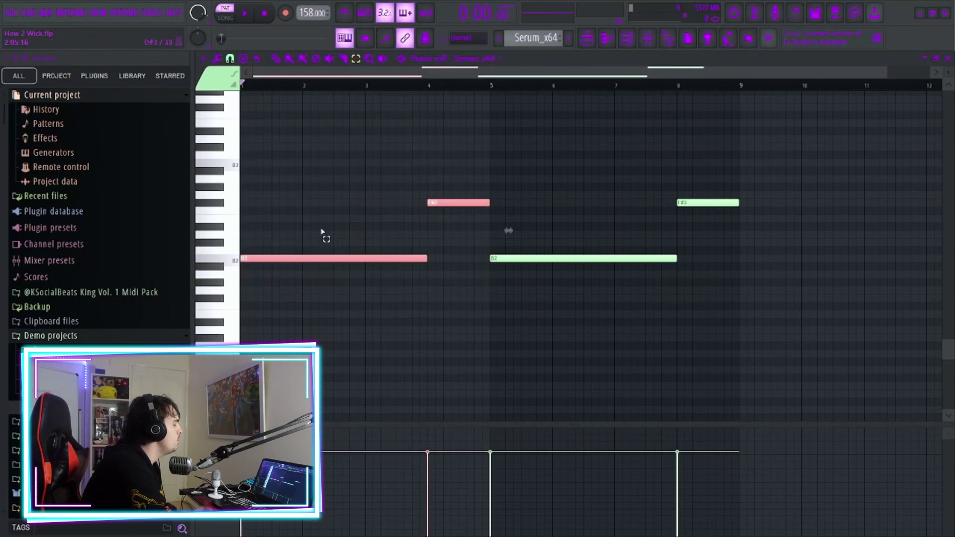
key(ctrl+b)
Deselect the notes and play back the Serum_x64 pattern.
click(321, 232)
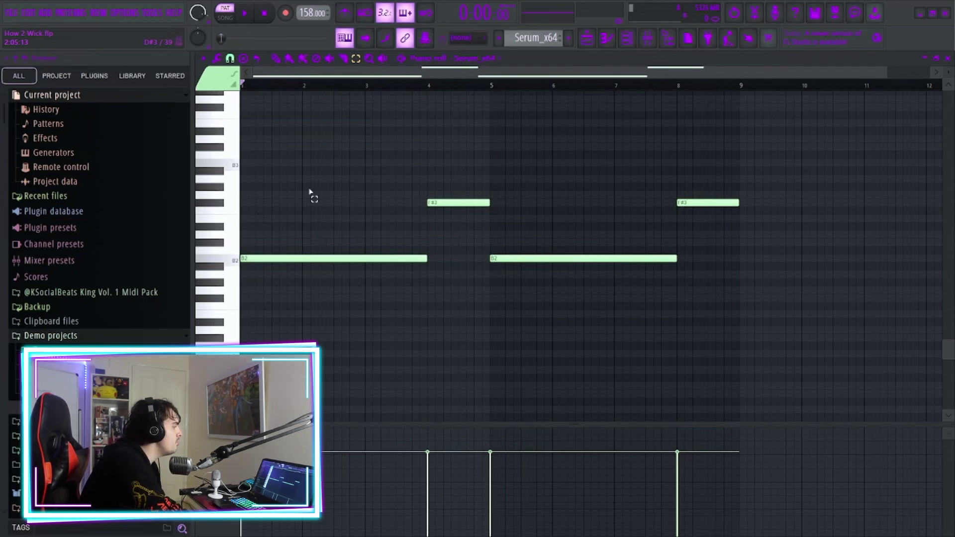
click(250, 20)
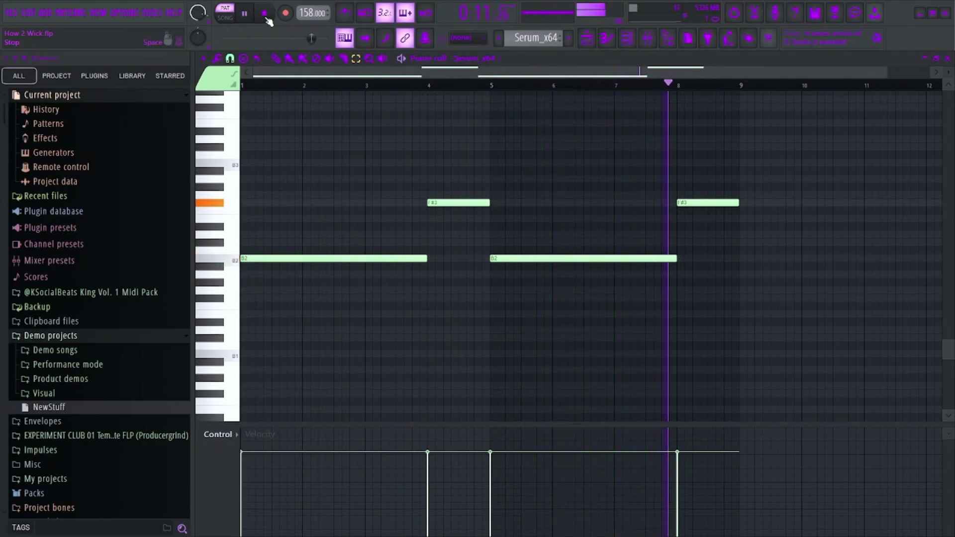
click(265, 14)
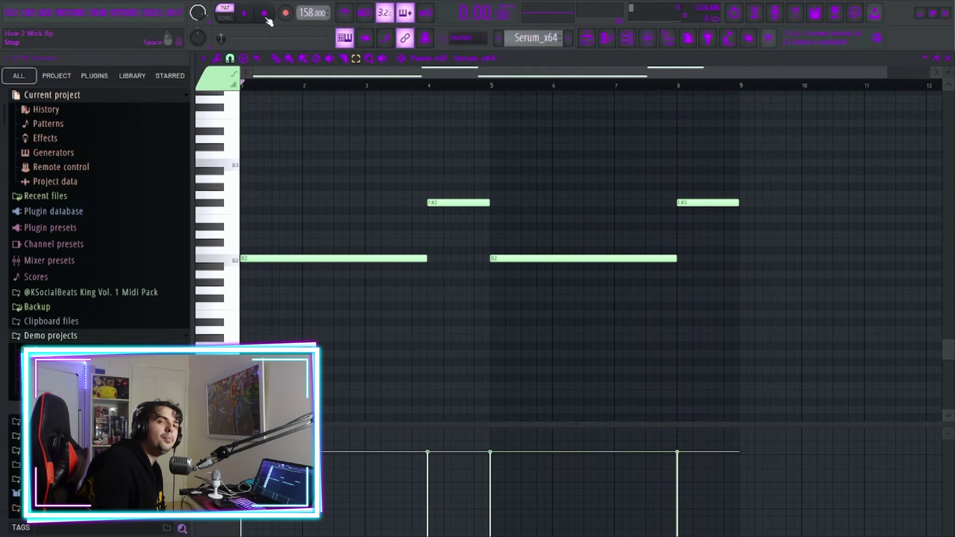
Examine the Fruity parametric EQ 2, RC-20 Retro Color and SSLComp Stereo effects on the Serum_x64 mixer track.
click(647, 39)
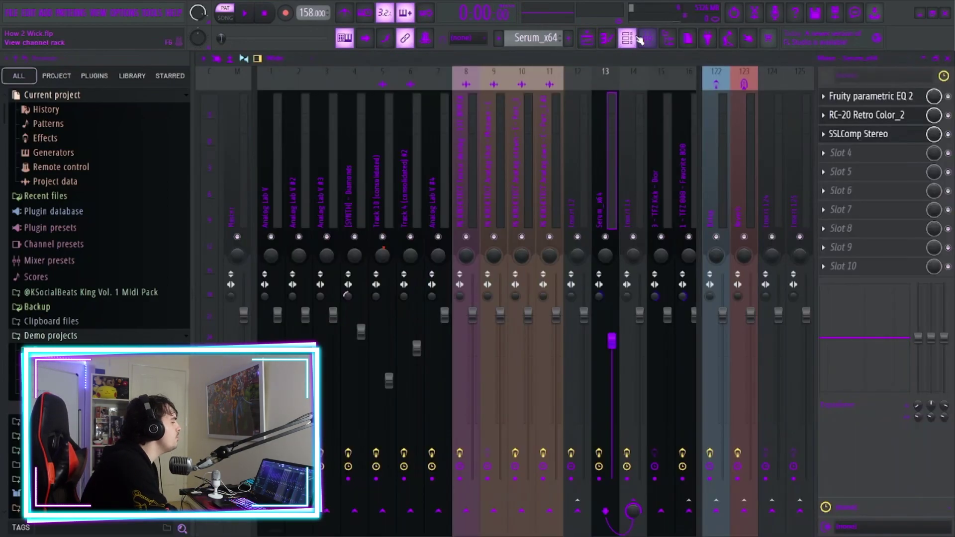
click(847, 99)
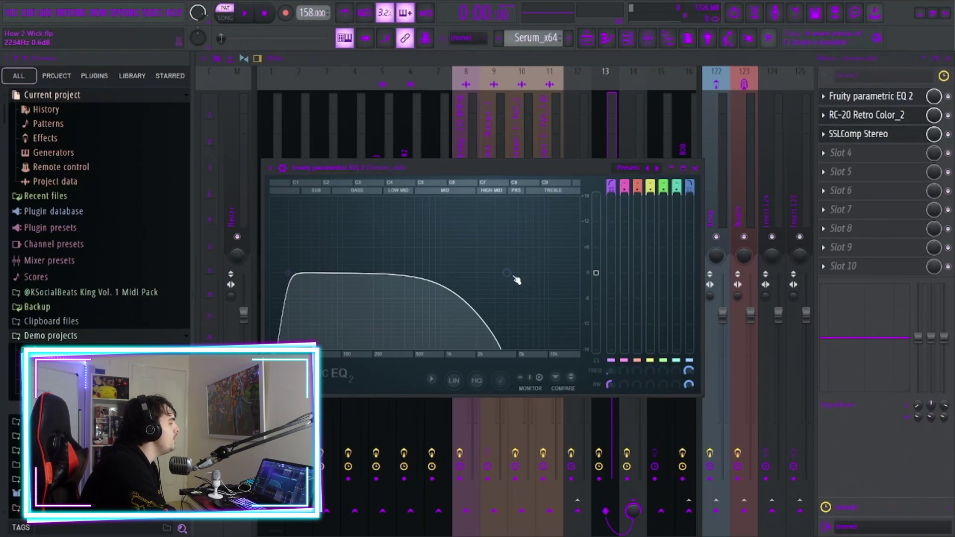
click(852, 115)
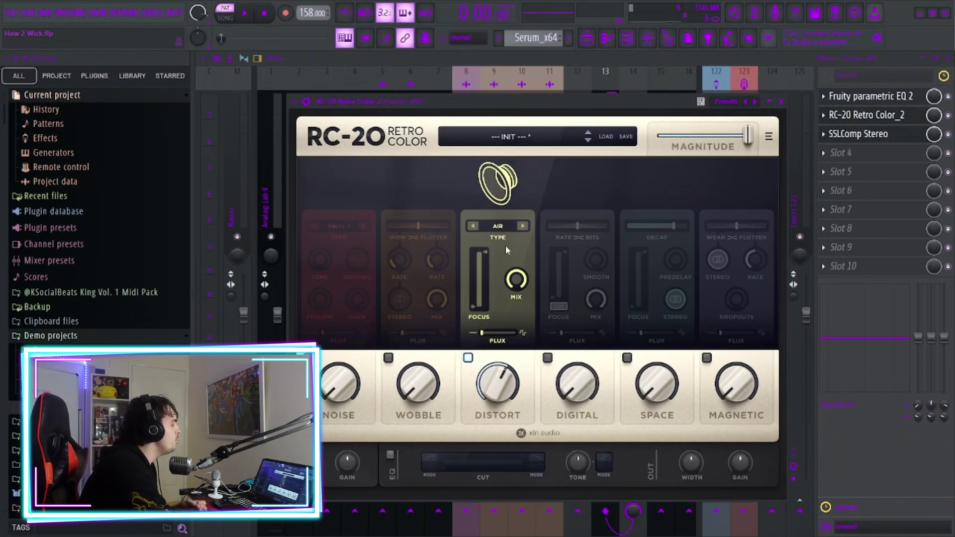
mouse_move(497, 374)
click(837, 140)
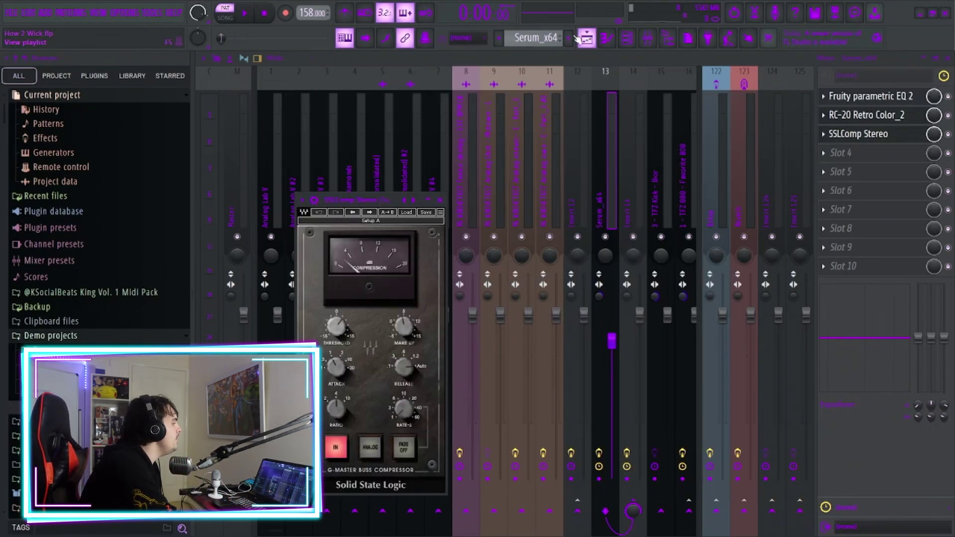
Switch to the Analog Lab V #4 pattern, view its Mallets Dream preset and open its notes in the piano roll.
scroll(534, 38, down, 1)
click(627, 39)
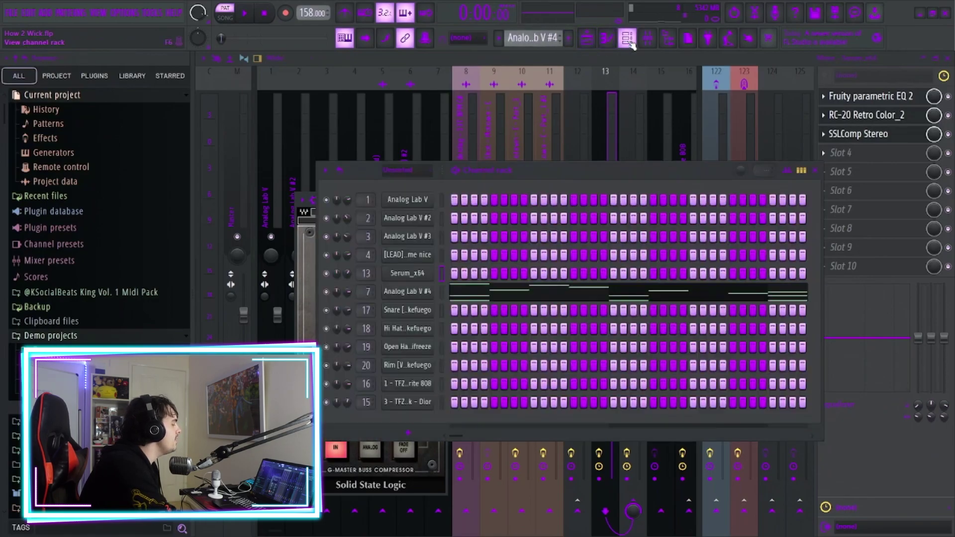
click(426, 294)
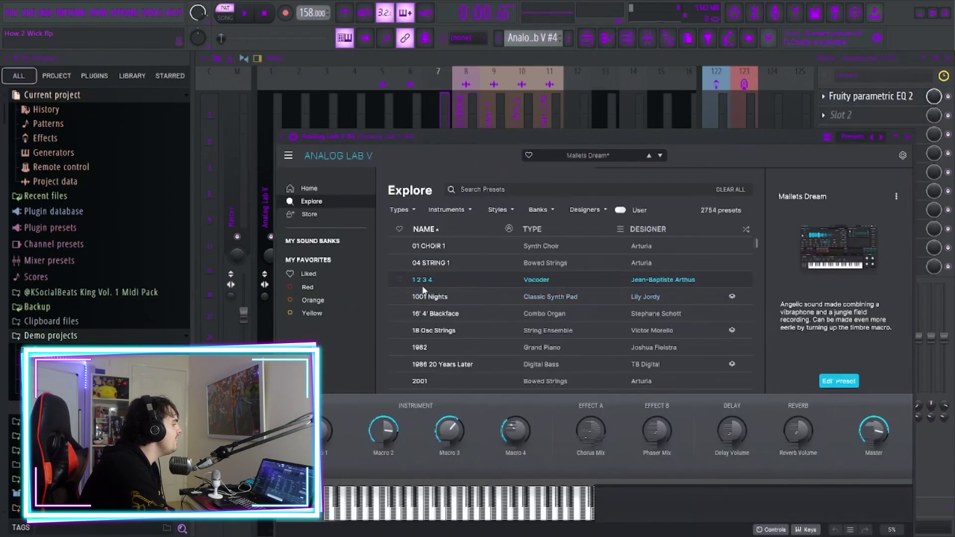
click(907, 137)
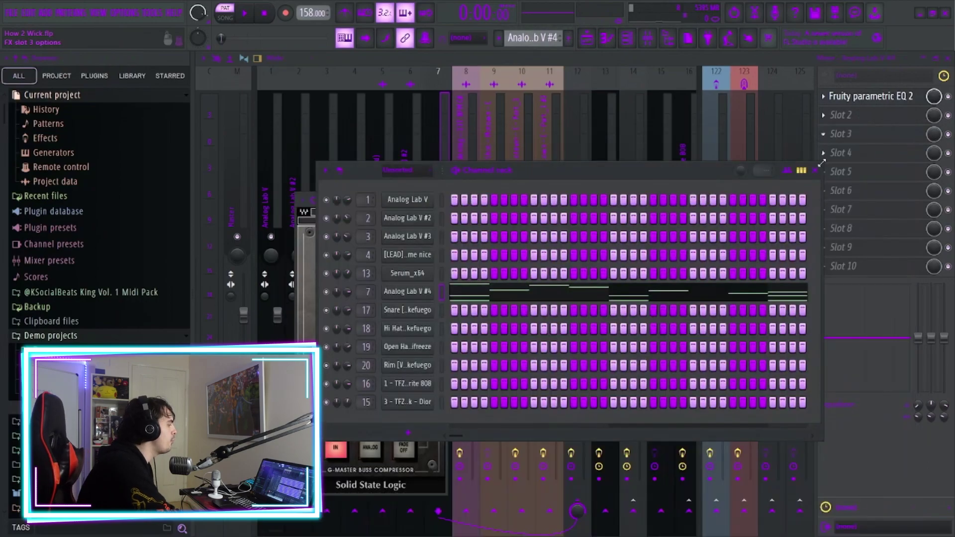
click(501, 295)
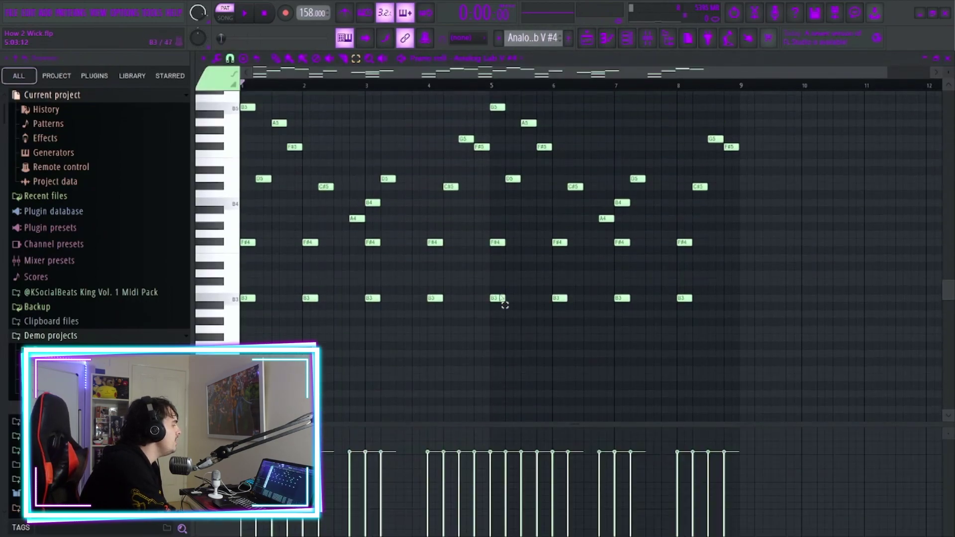
Highlight the F#4, D5, A5, F#5, C#5 and A4 notes one by one through bars 1 and 2.
drag(888, 71, 554, 71)
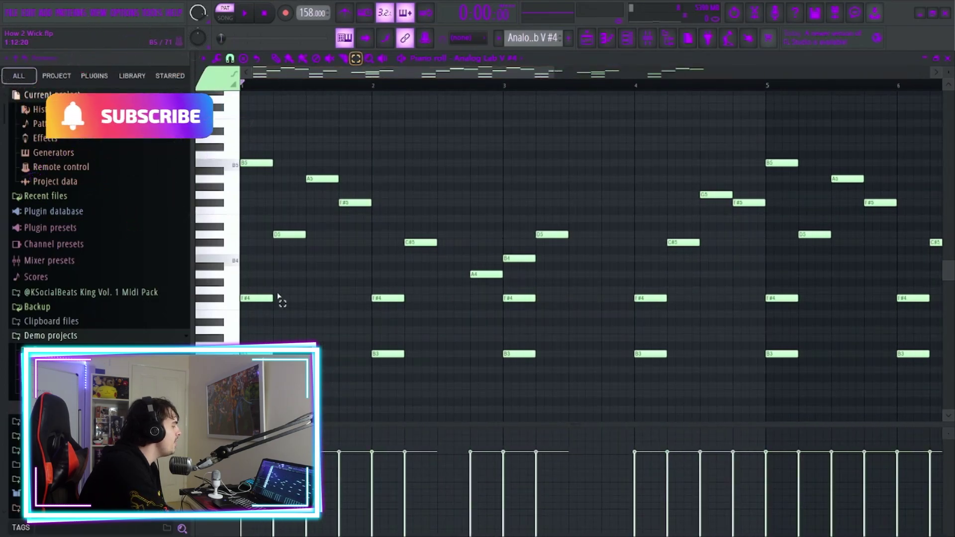
click(256, 298)
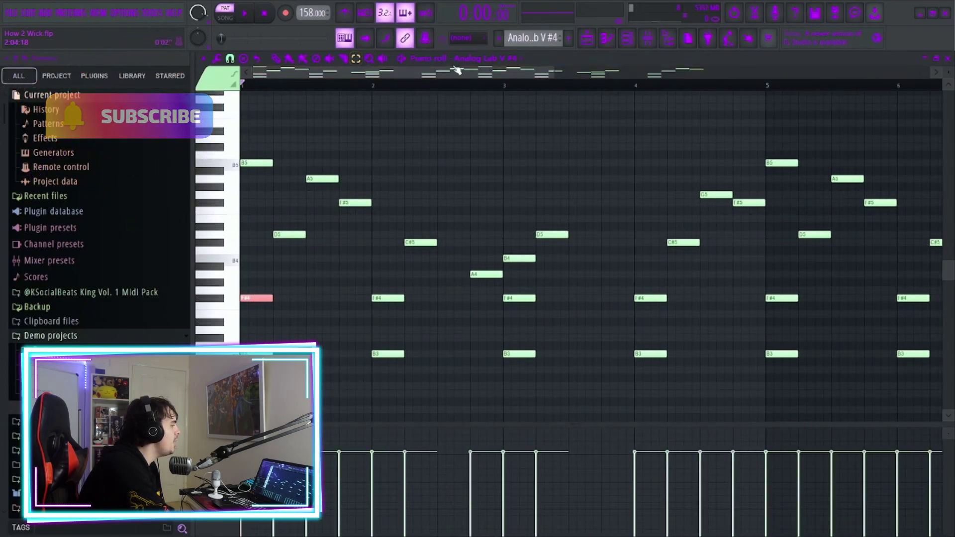
drag(544, 75, 426, 119)
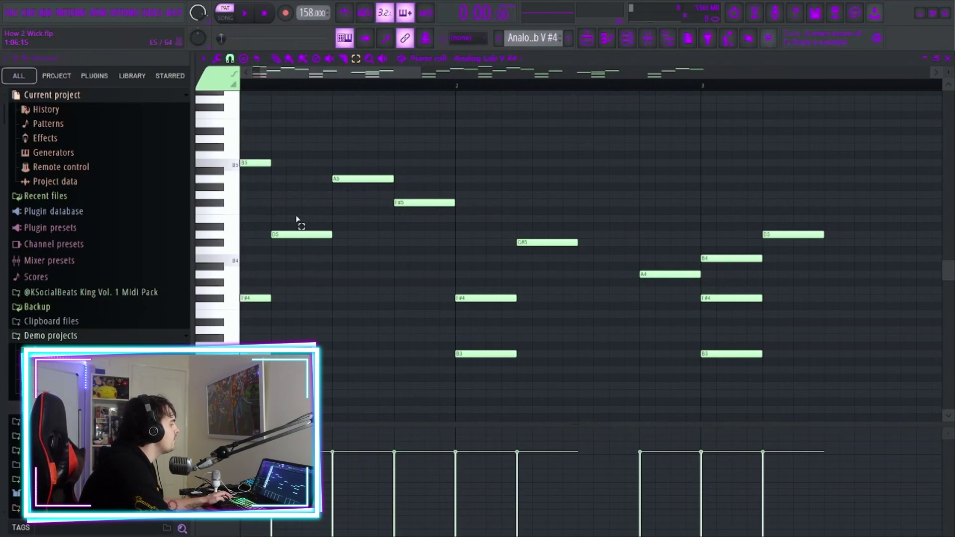
ctrl+click(300, 234)
click(339, 178)
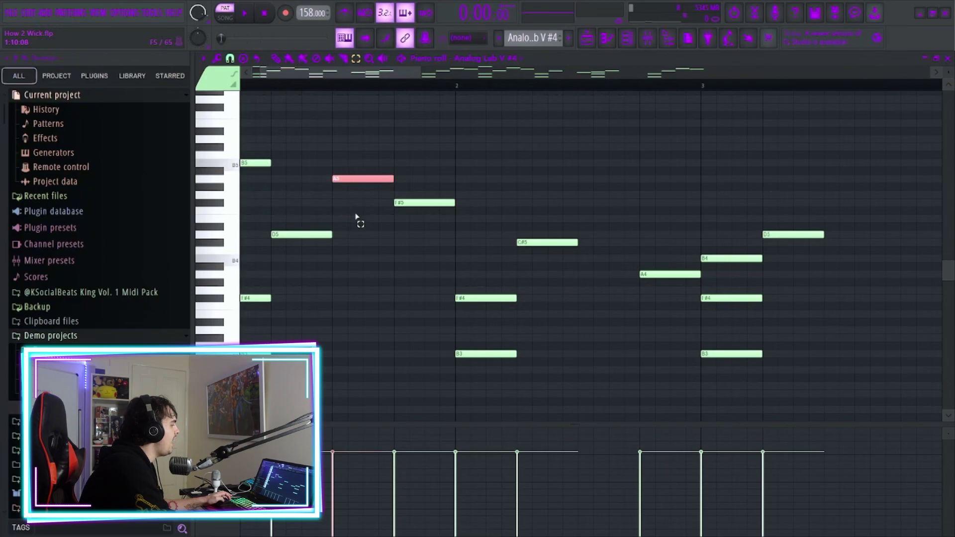
click(416, 203)
click(548, 243)
drag(657, 258, 664, 297)
Highlight the D5 and C#5 notes across bars 1 to 4, and the G5 and F#5 notes ending bar 4.
drag(420, 73, 573, 73)
drag(515, 198, 537, 253)
drag(636, 223, 662, 268)
drag(271, 232, 671, 247)
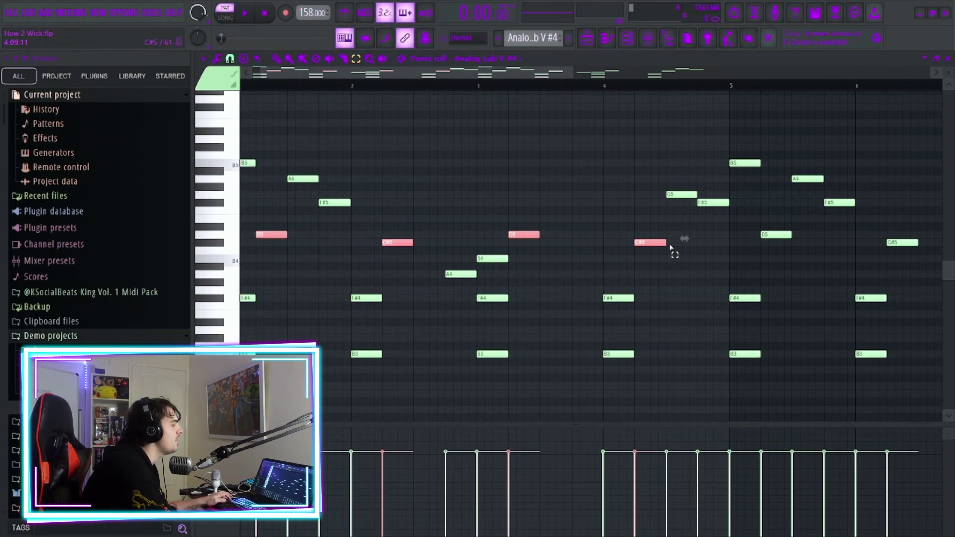
click(679, 195)
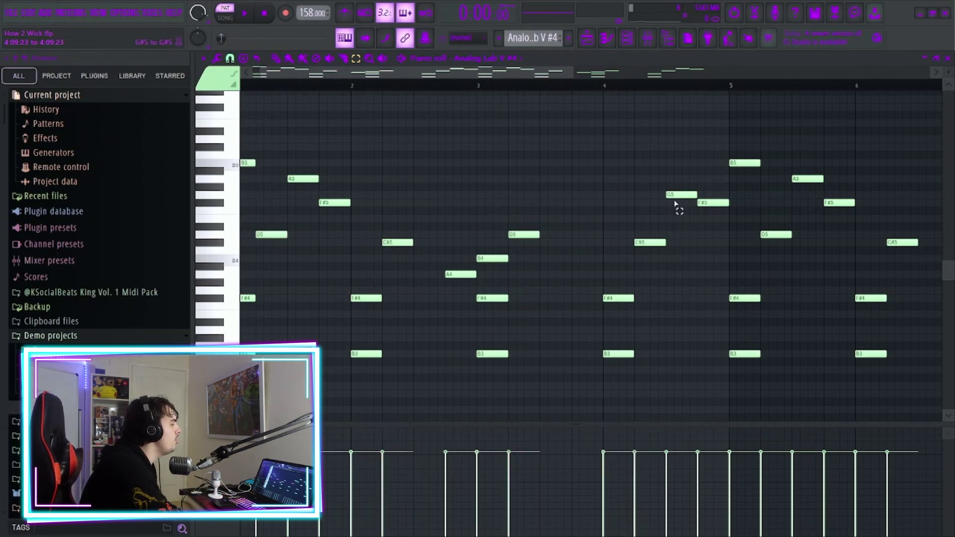
click(713, 202)
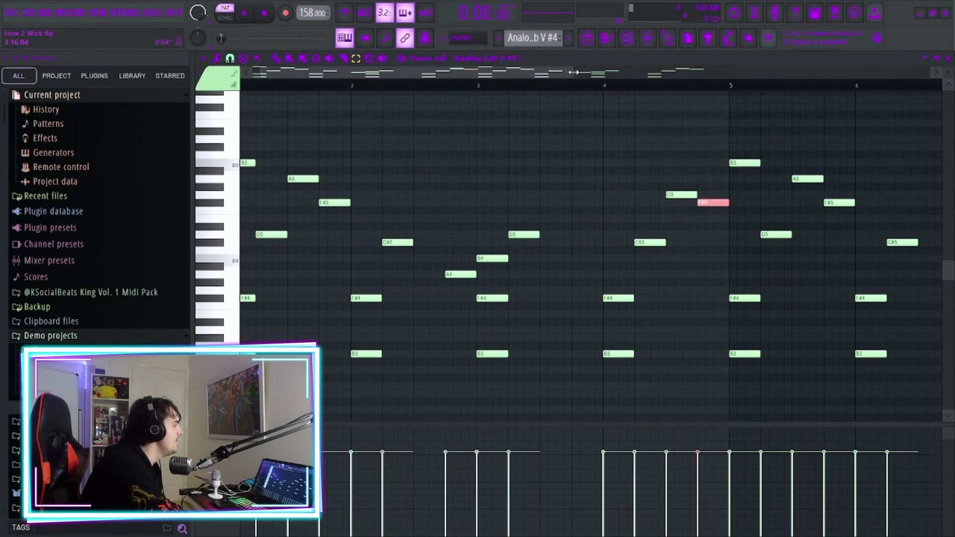
Show the full eight-bar Analog Lab V #4 pattern and play it back.
drag(573, 72, 748, 117)
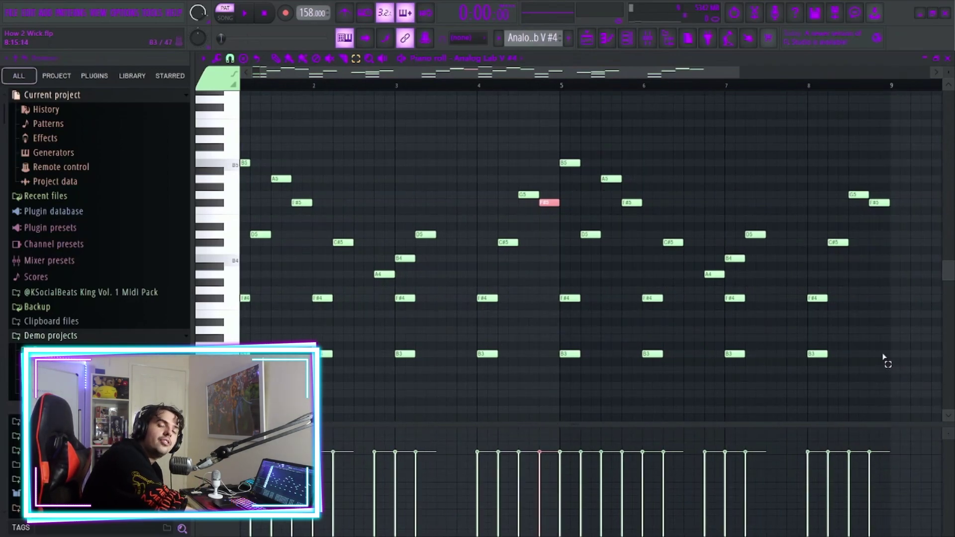
click(245, 13)
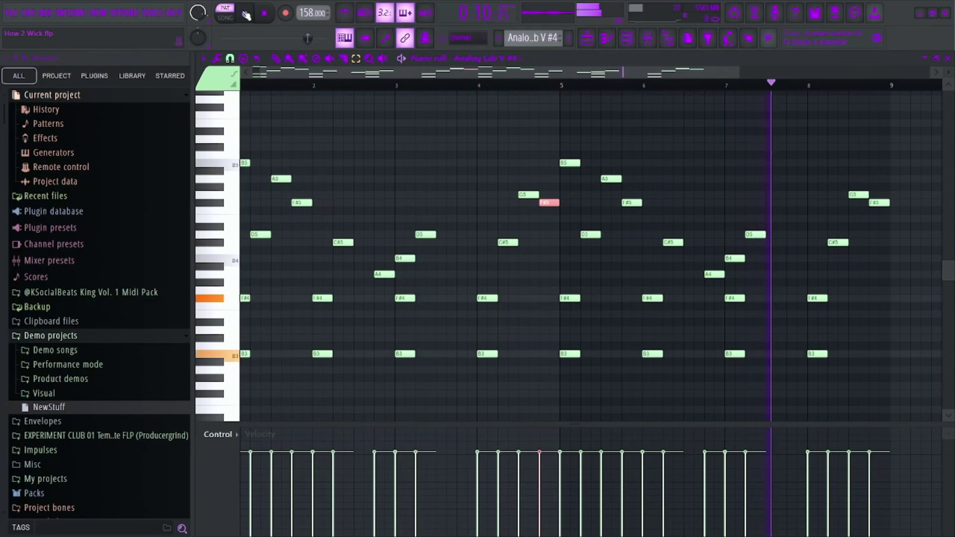
click(265, 15)
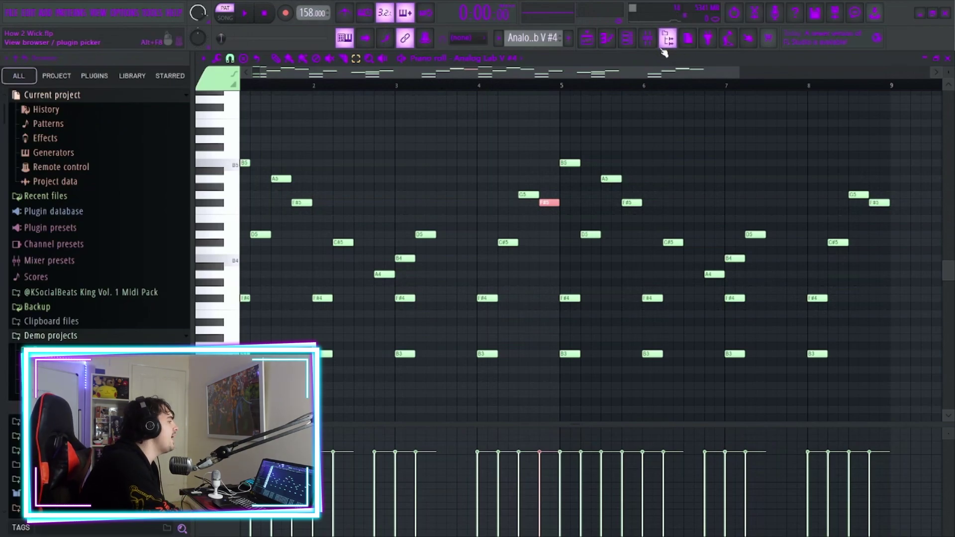
Examine the Fruity parametric EQ 2 curve on the Analog Lab V #4 mixer track.
click(647, 38)
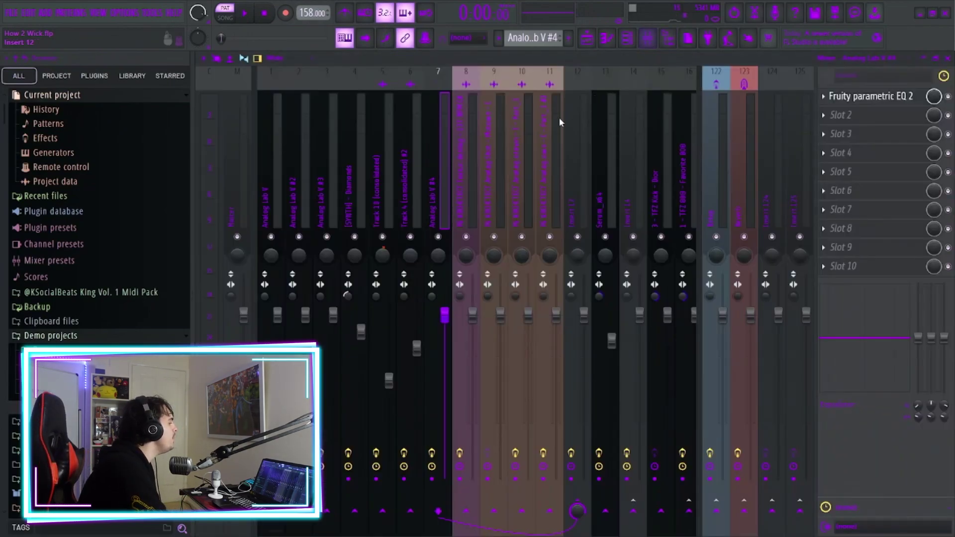
click(868, 97)
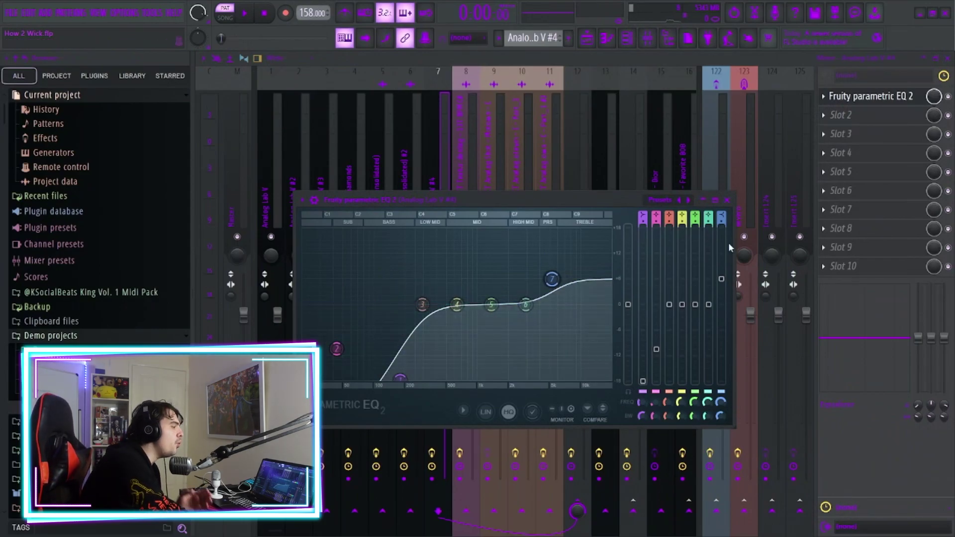
click(727, 200)
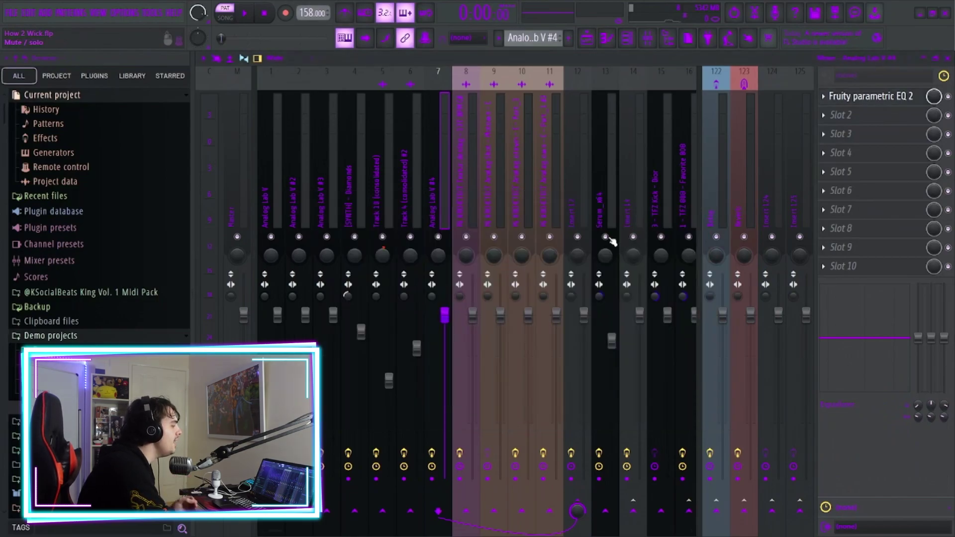
Examine both RC-20 Retro Color effects, the Fruity parametric EQ 2 and the SSLComp Stereo on mixer track Insert 12.
click(580, 204)
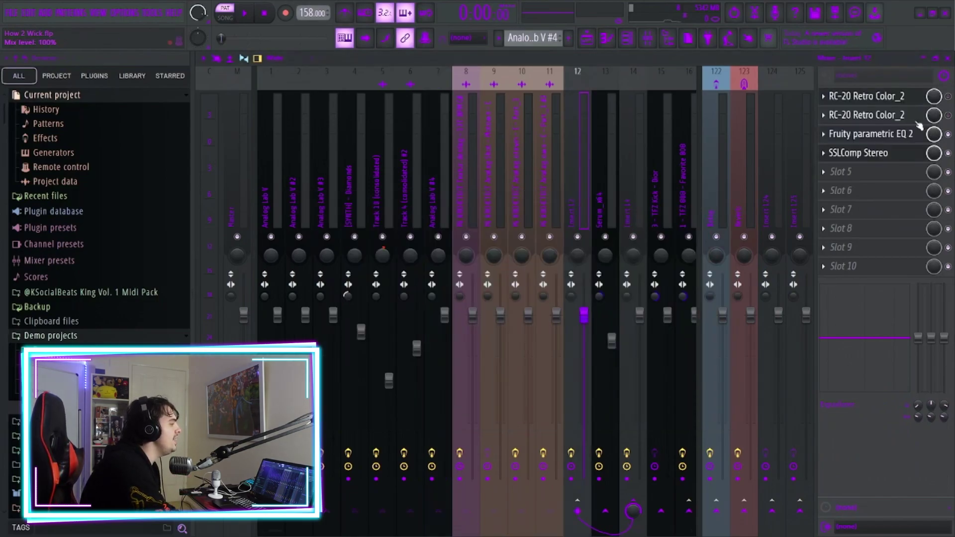
click(865, 98)
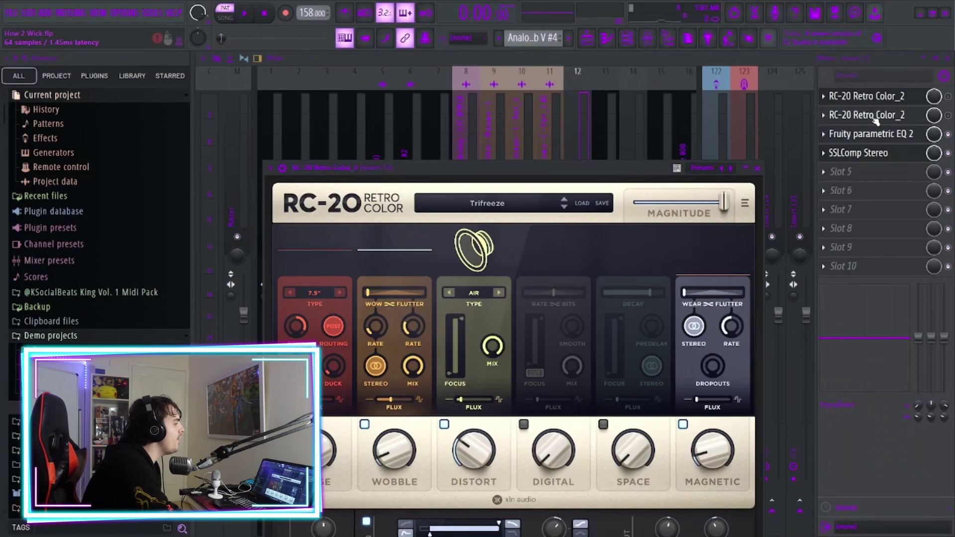
click(865, 115)
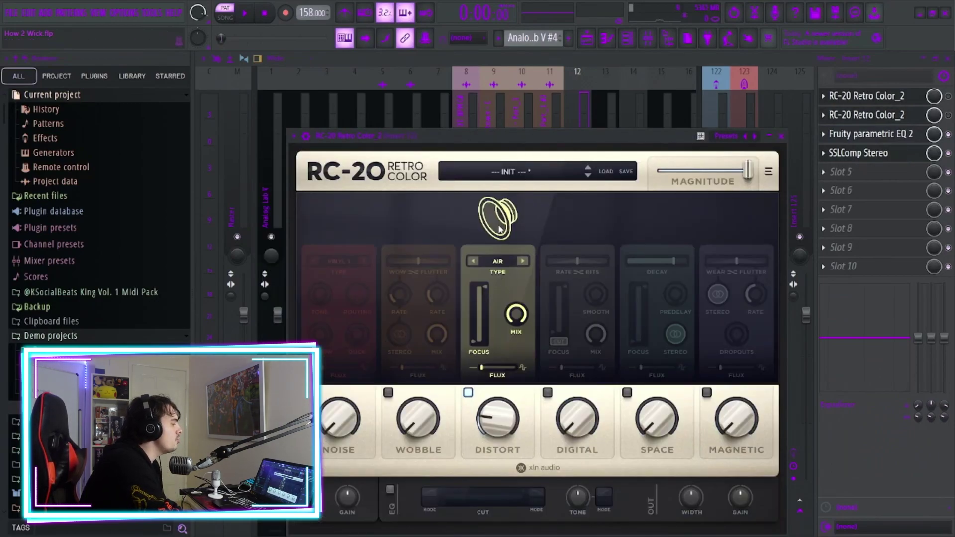
key(Escape)
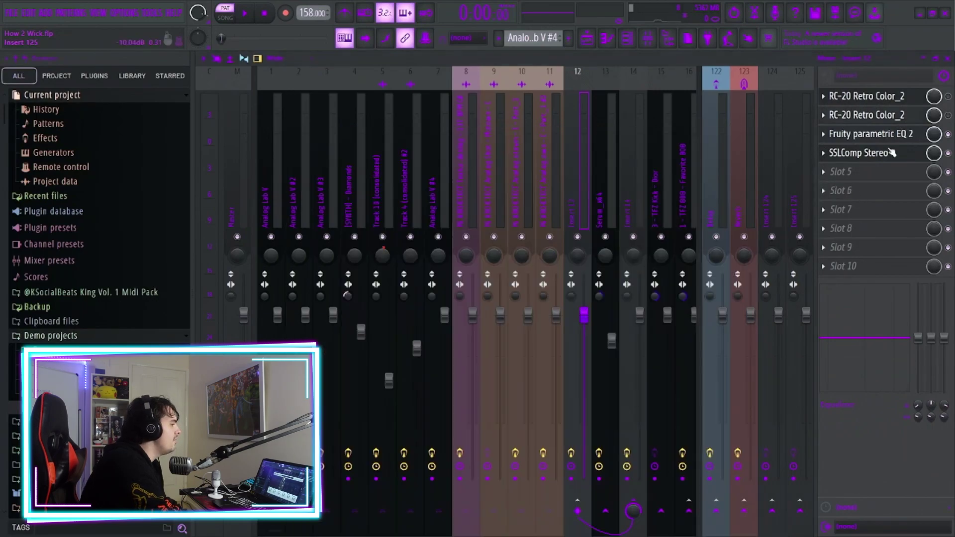
click(880, 134)
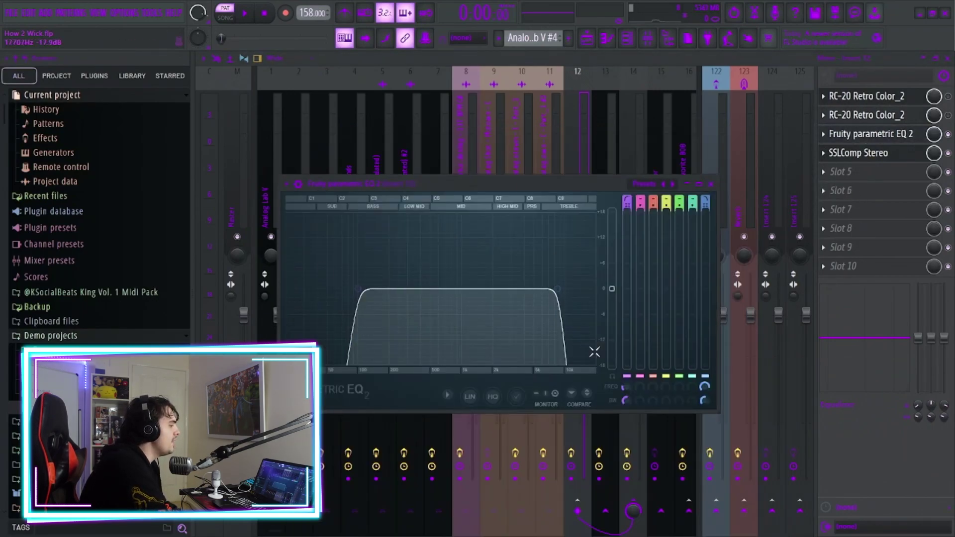
key(Escape)
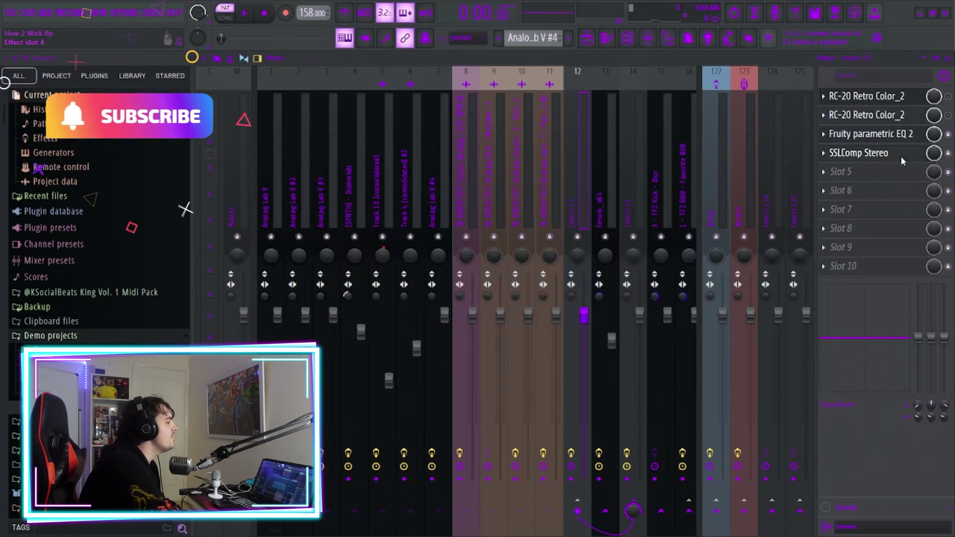
click(879, 153)
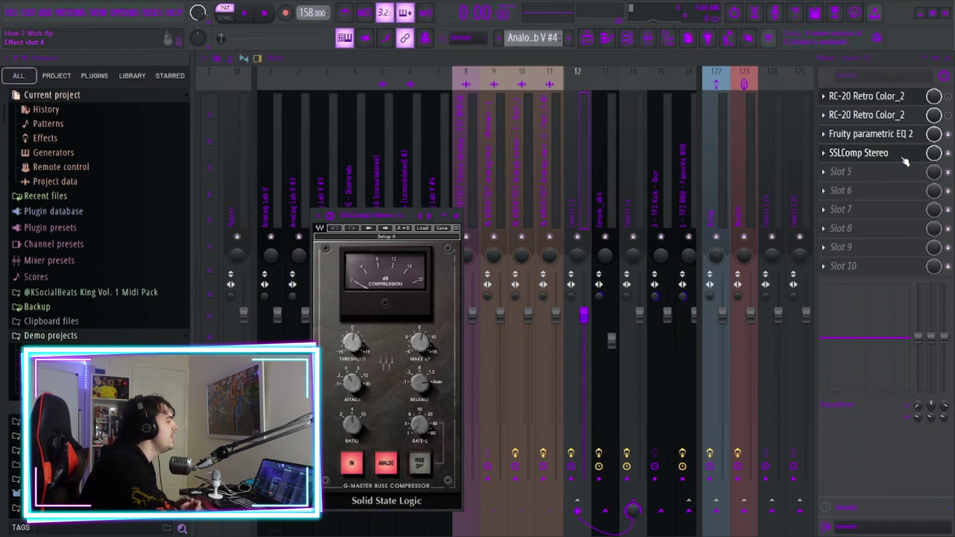
Examine the SoundShifter Pitch Stereo and SSLComp Stereo effects on mixer track Insert 14.
click(634, 191)
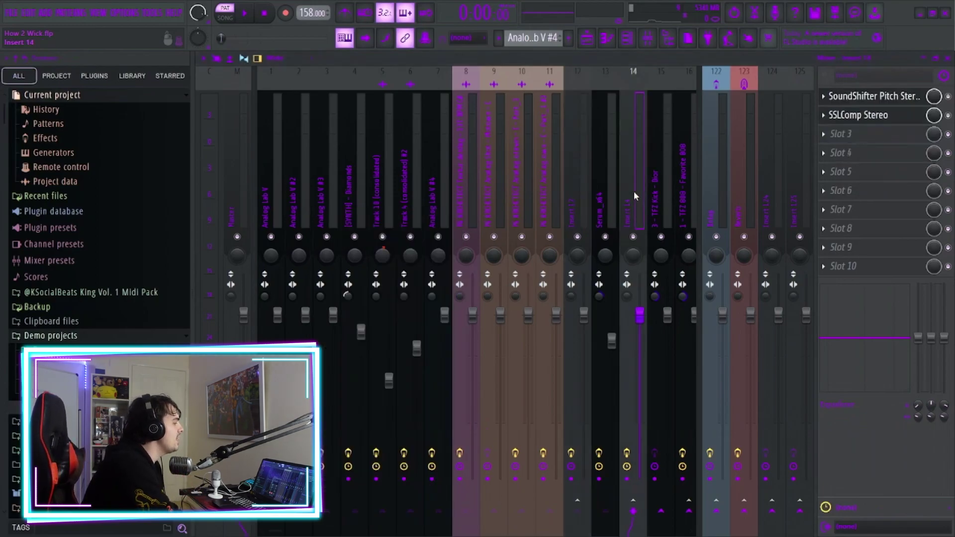
click(891, 97)
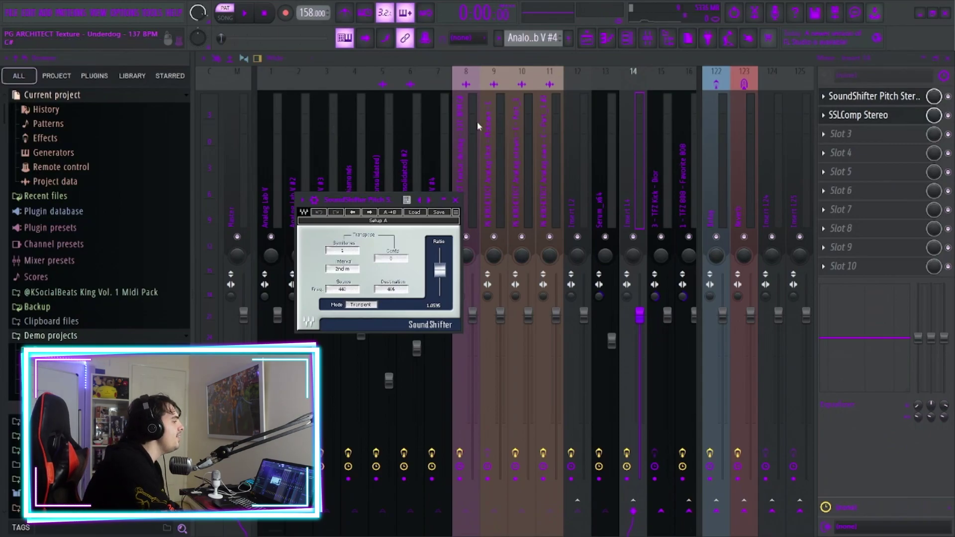
click(892, 119)
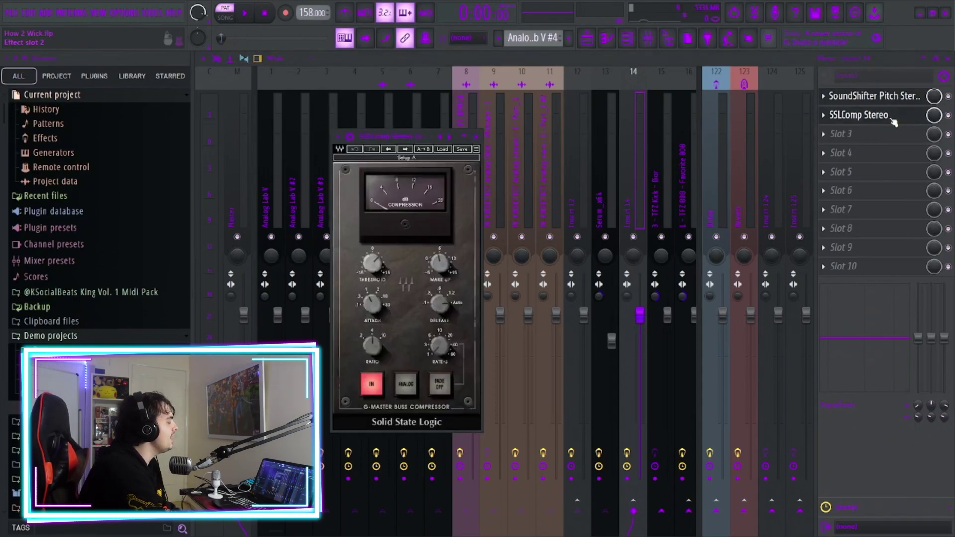